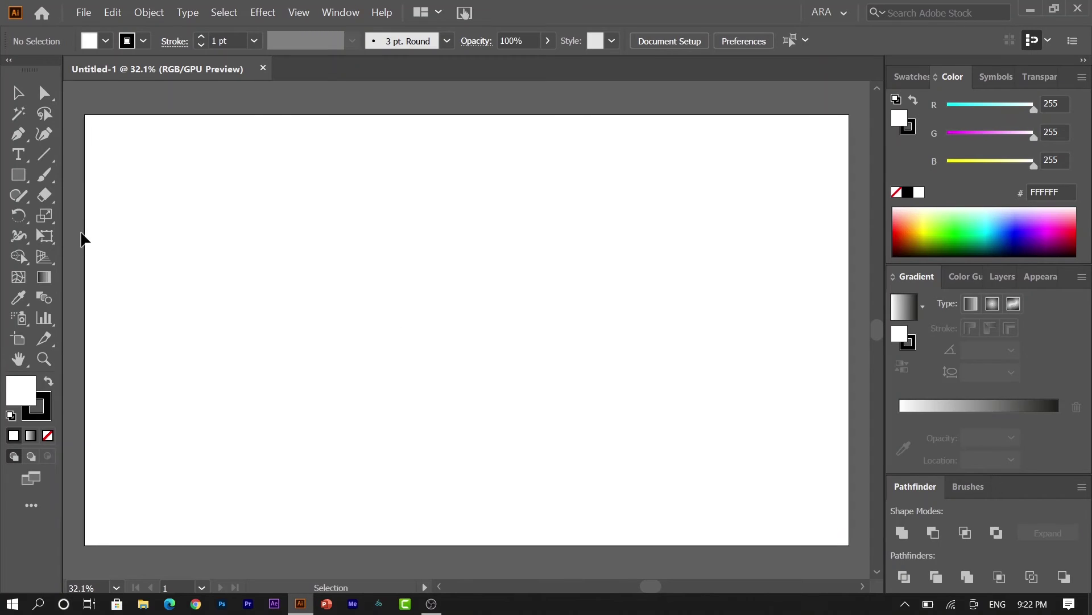
- Select the Rectangle tool for drawing on the empty artboard
left_click(17, 175)
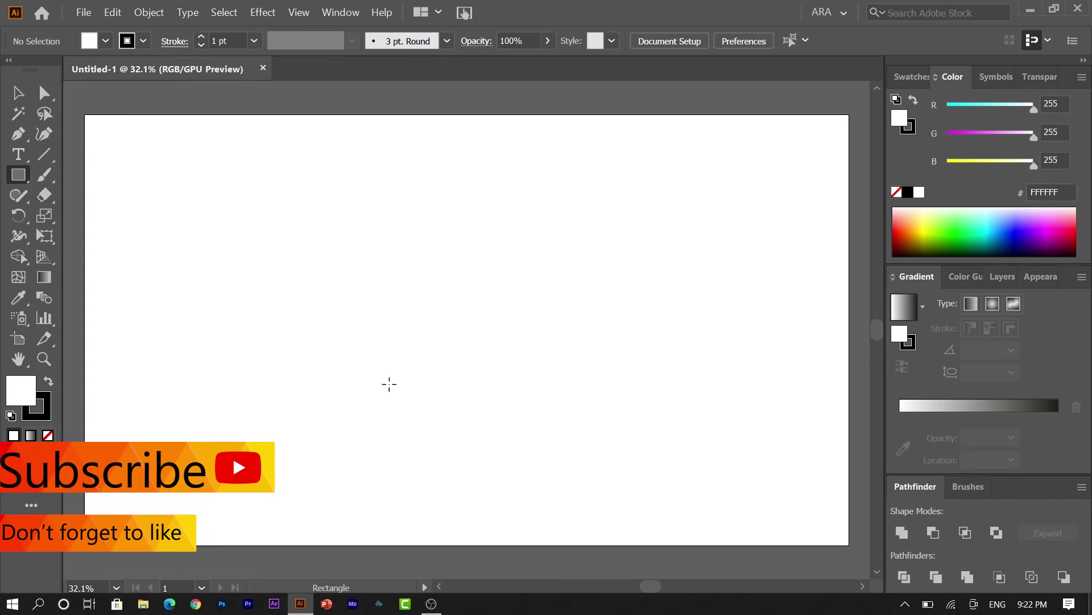
- Draw a long bar low on the artboard, fill it brown and remove its outline
mouse_move(319, 358)
left_mouse_down()
mouse_move(707, 403)
mouse_move(709, 359)
mouse_move(643, 377)
left_mouse_up()
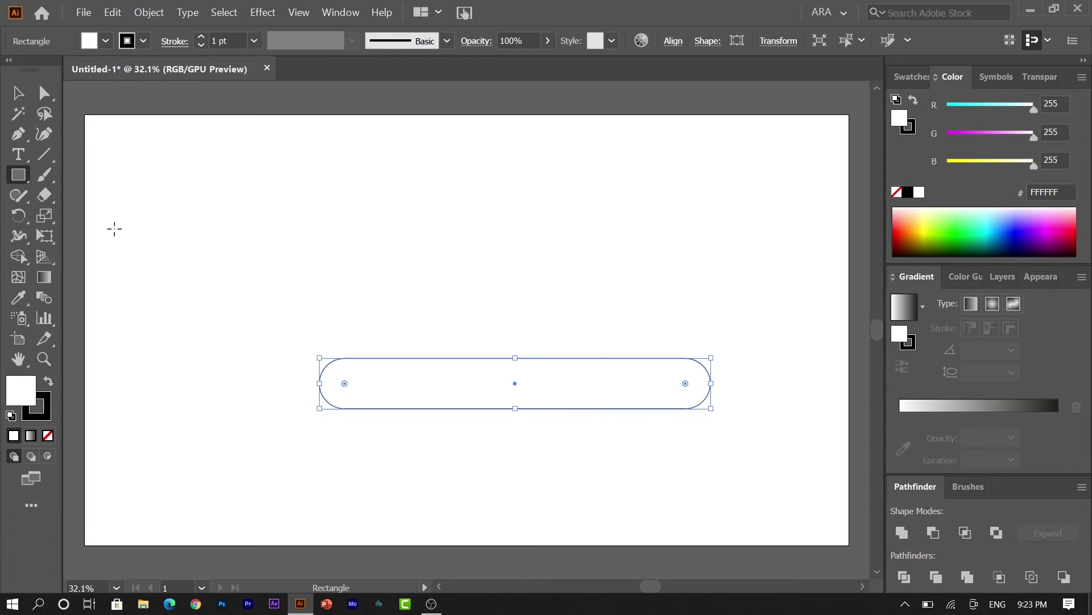
left_click(17, 93)
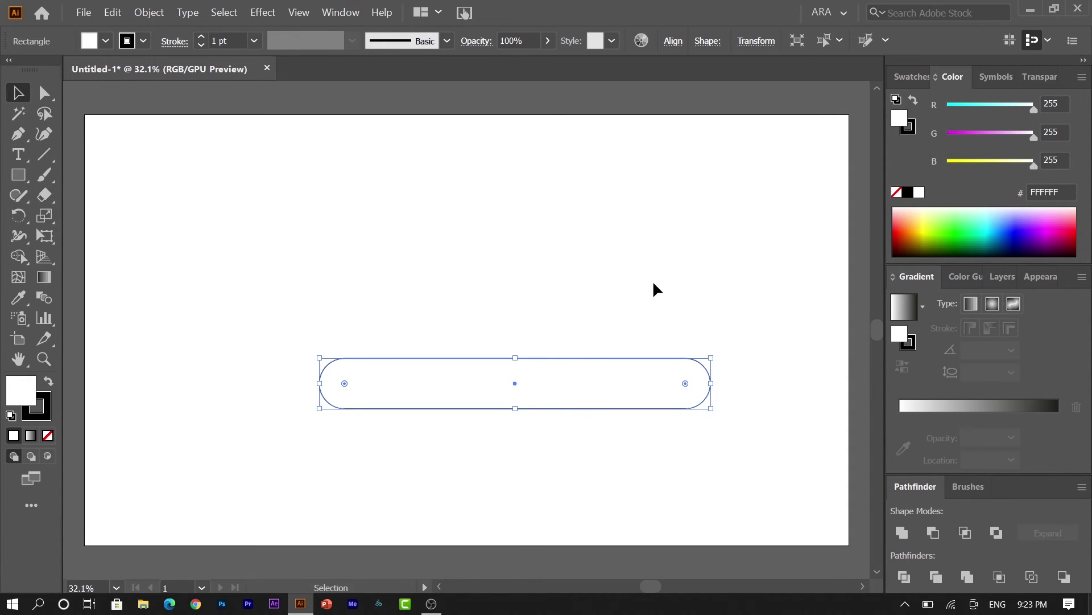
left_click(912, 76)
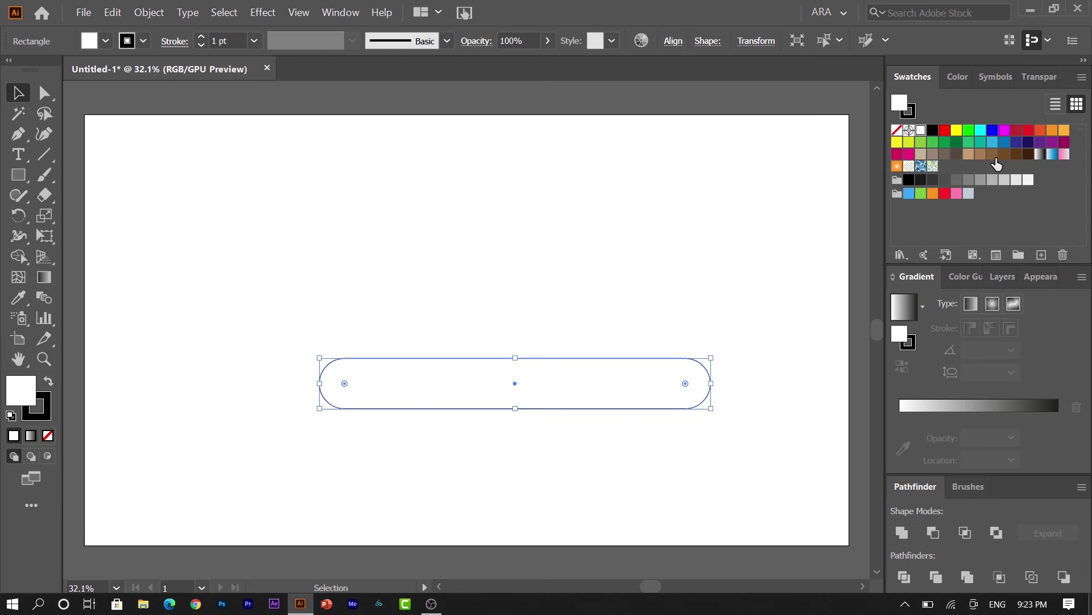
left_click(979, 156)
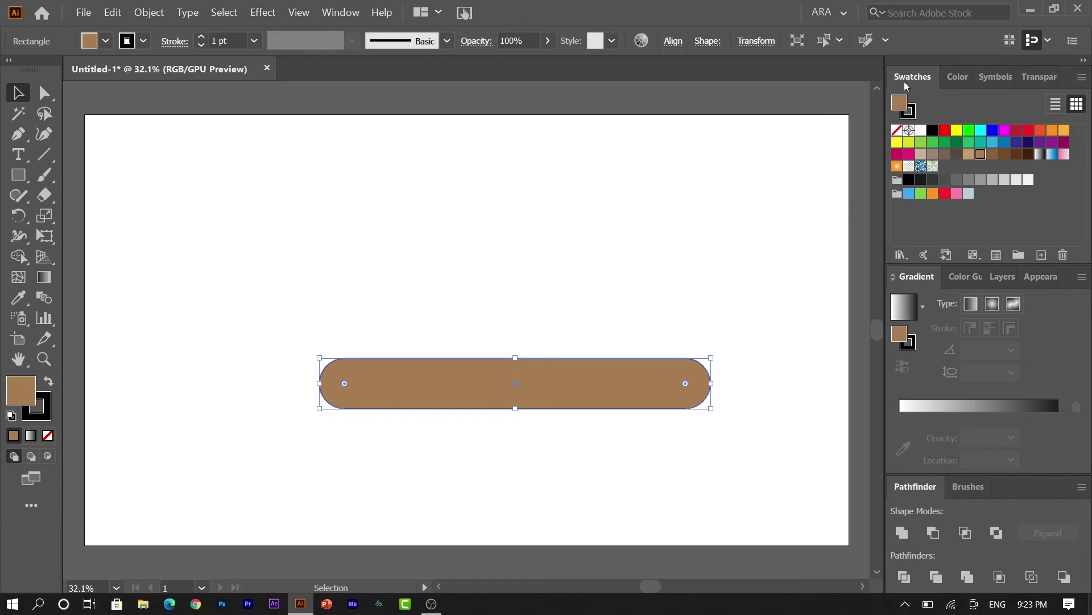
left_click(50, 409)
left_click(48, 435)
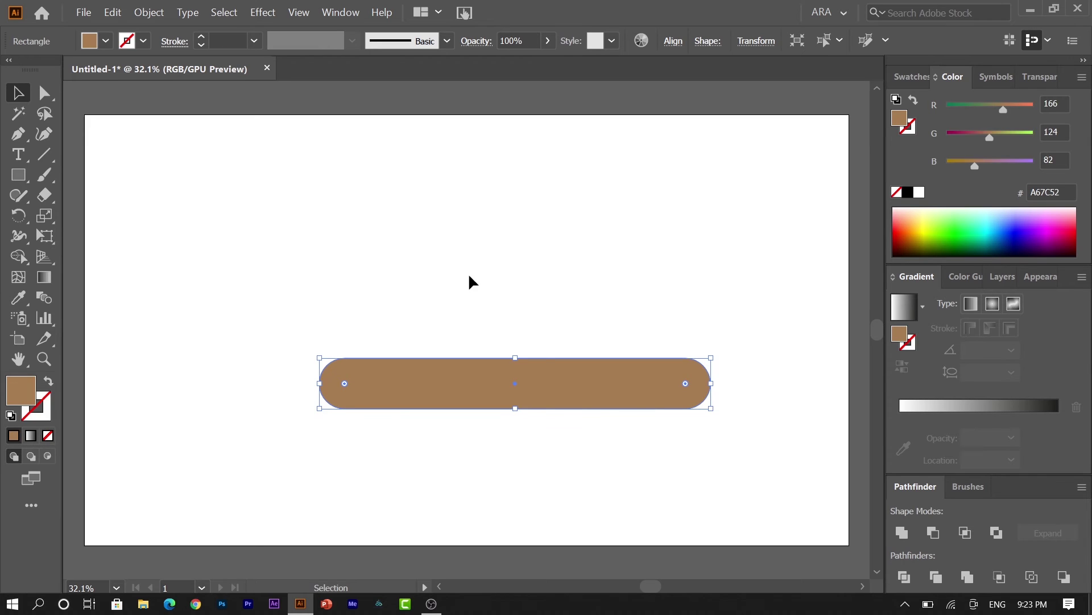
- Tune the bar's fill to RGB 170/130/100 (AA8264) and move it left and down
mouse_move(992, 138)
left_mouse_down()
mouse_move(1000, 141)
mouse_move(1012, 114)
left_mouse_up()
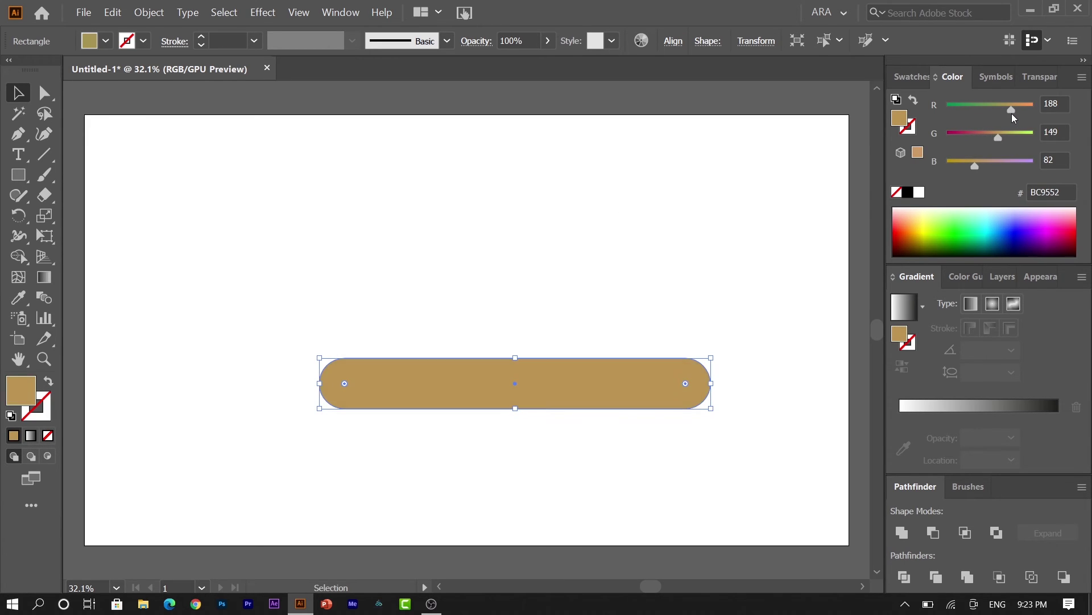
left_click_drag(984, 168, 988, 170)
left_click_drag(661, 374, 577, 395)
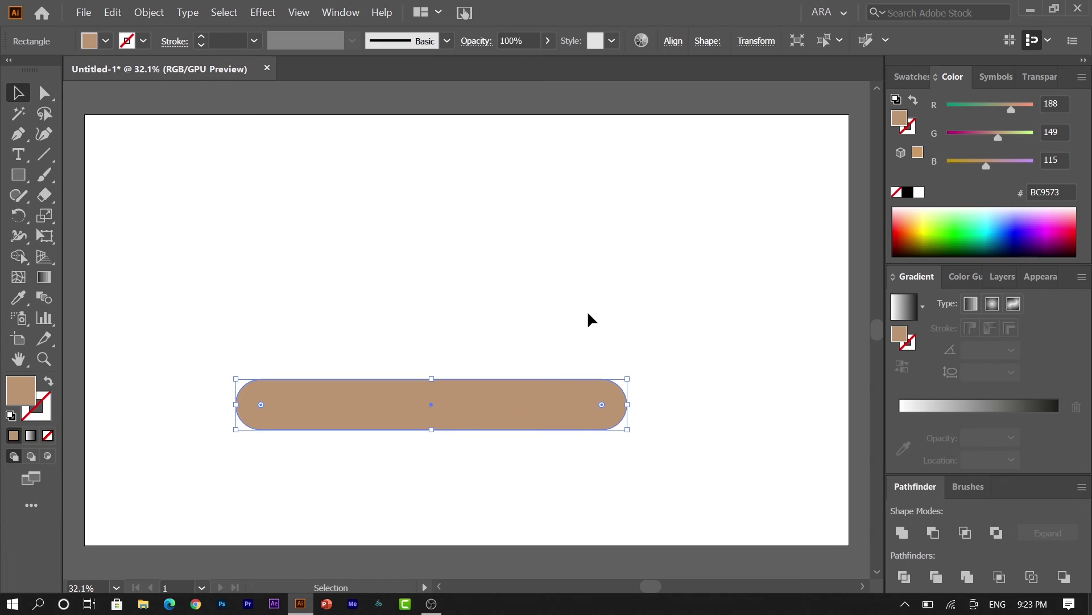
left_click(1060, 132)
key("Return")
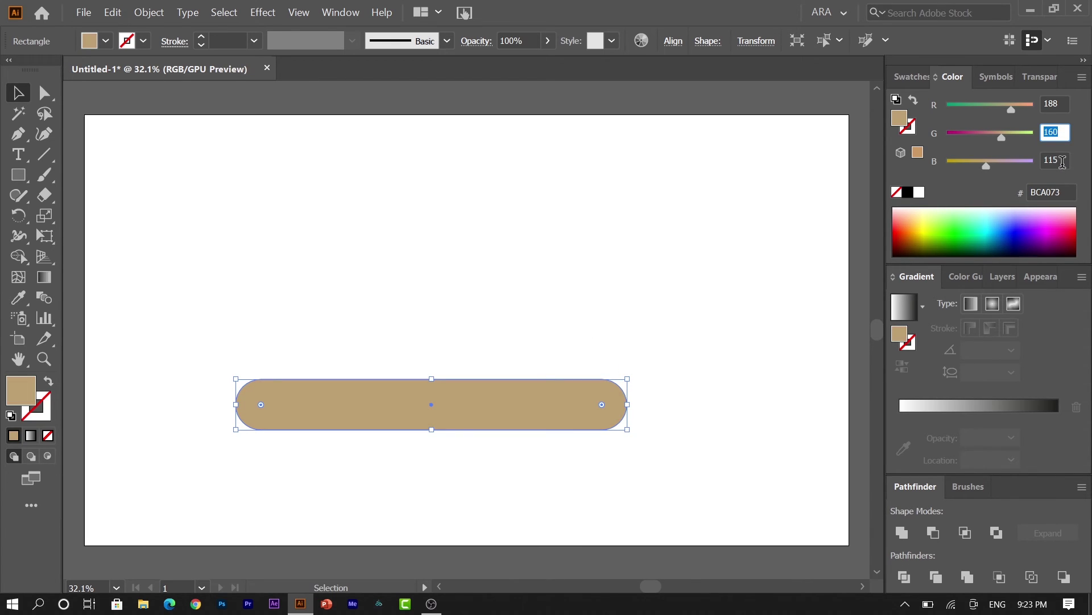
key("shift+Down")
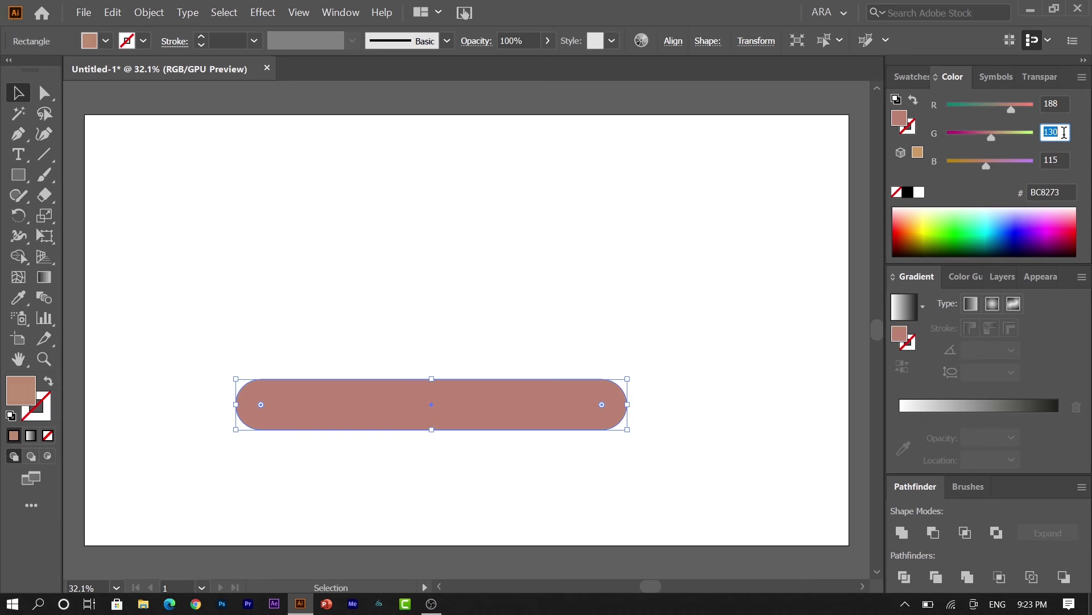
left_click(1063, 155)
type("110")
key("Return")
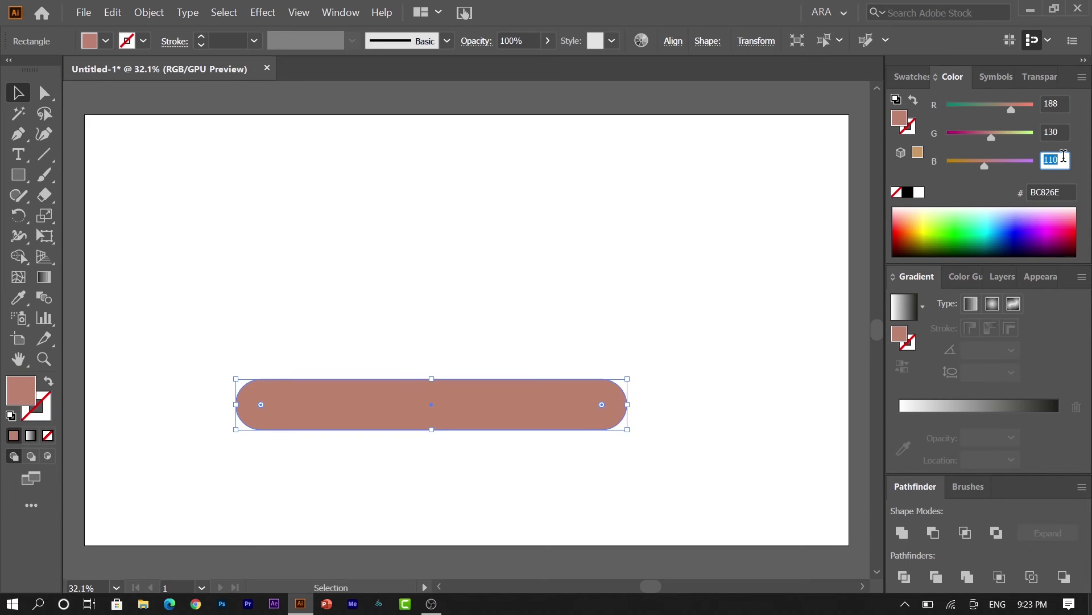
left_click(1065, 101)
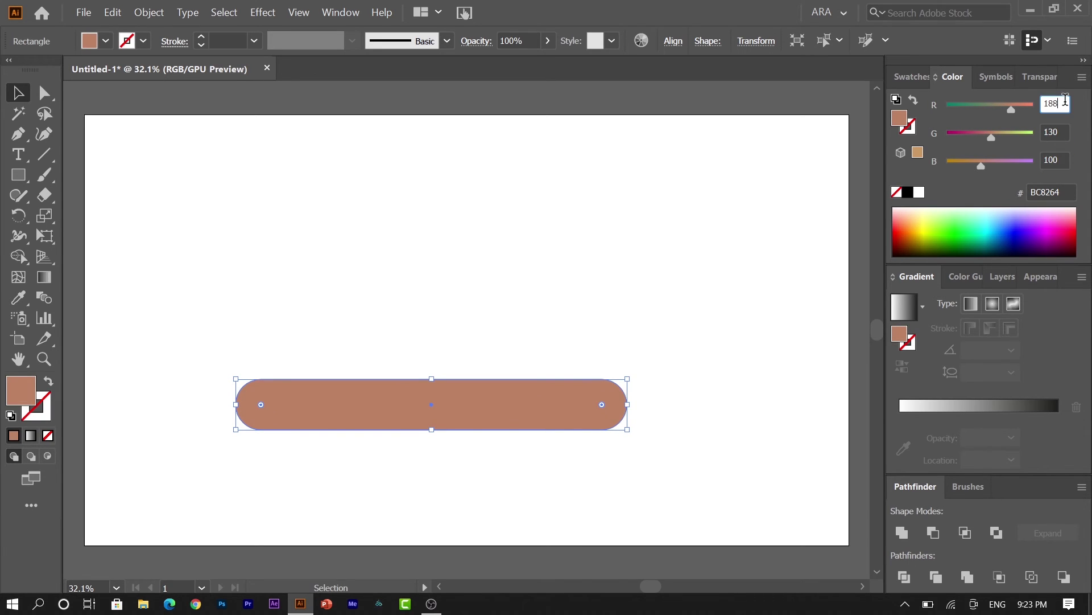
key("shift+Down")
key("shift+Down")
left_click(782, 272)
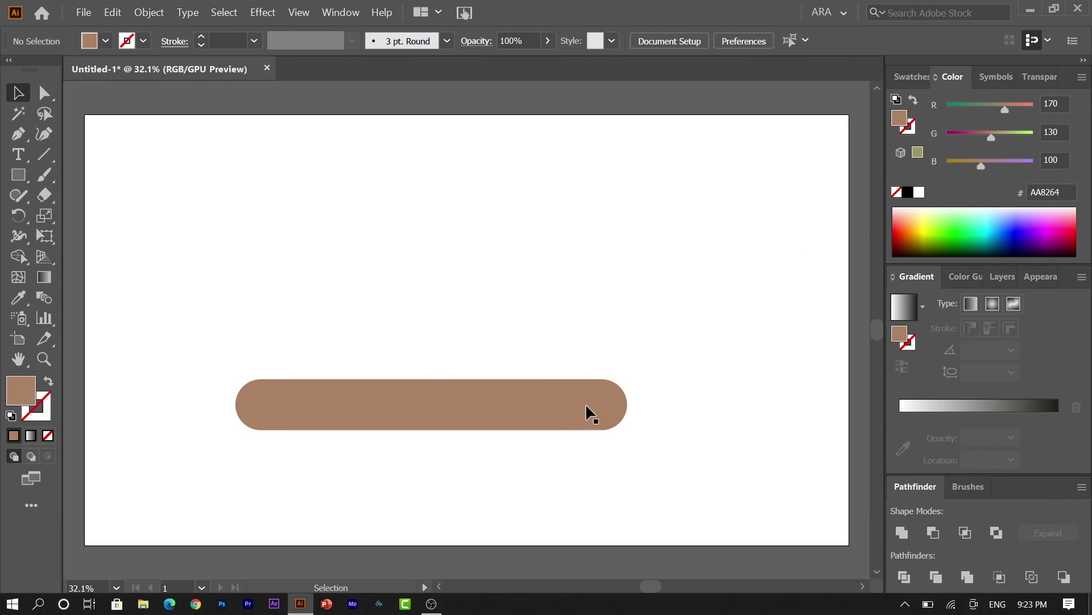
- Copy the brown pill upward, narrow it evenly and lower it onto the base
mouse_move(566, 401)
left_mouse_down()
mouse_move(563, 361)
mouse_move(593, 356)
left_mouse_up()
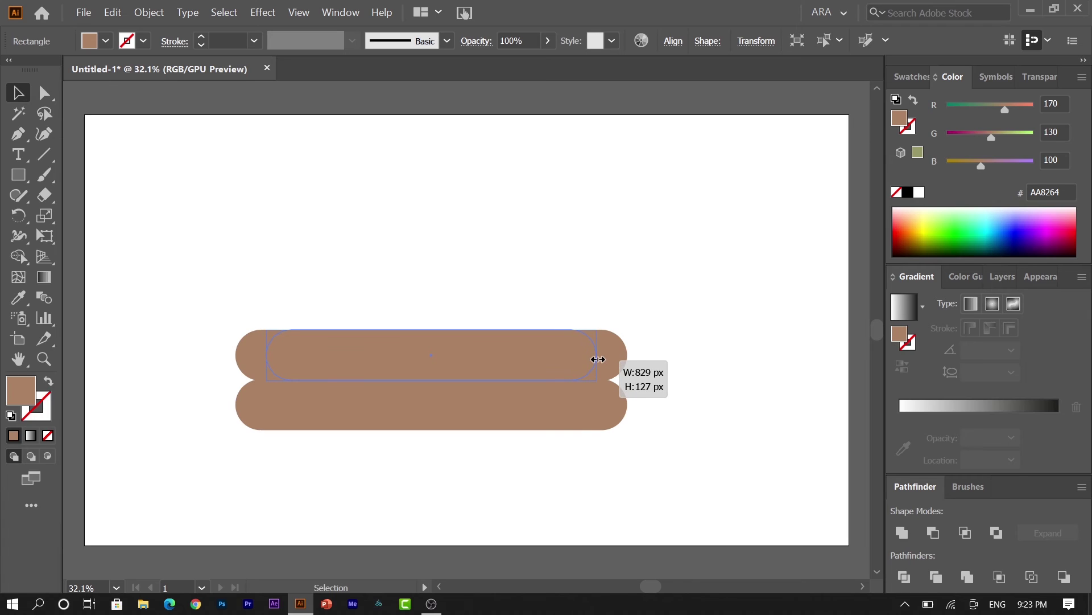
left_click_drag(601, 359, 565, 340)
left_click(670, 333)
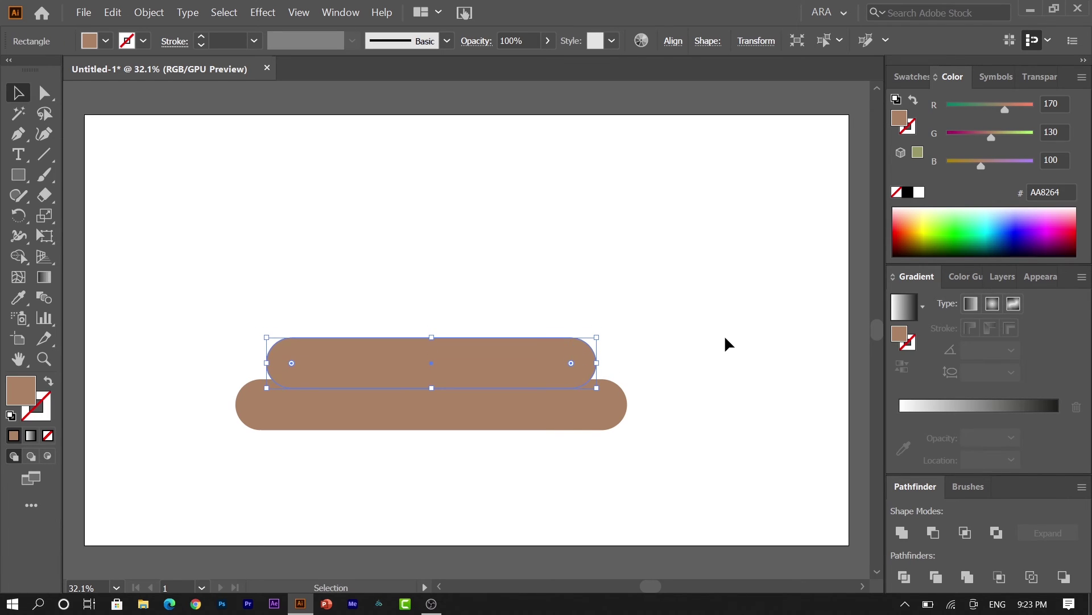
left_click(725, 343)
left_click(571, 345)
- Recolour the upper tier lighter tan, RGB 190/150/120 (BE9678)
double_click(1052, 103)
type("190")
key("Return")
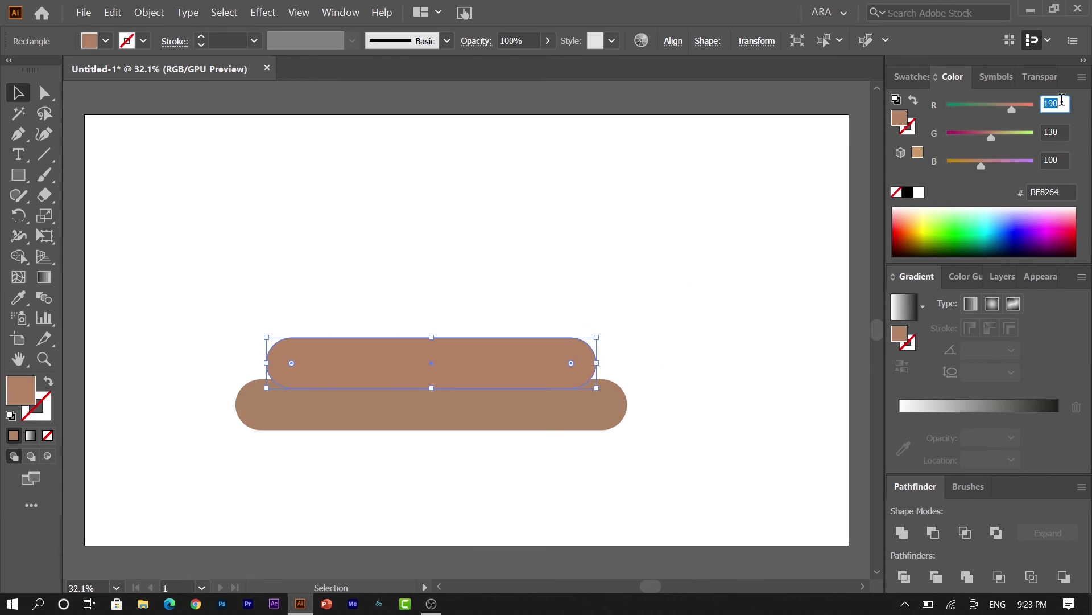
double_click(1061, 135)
type("150")
key("Return")
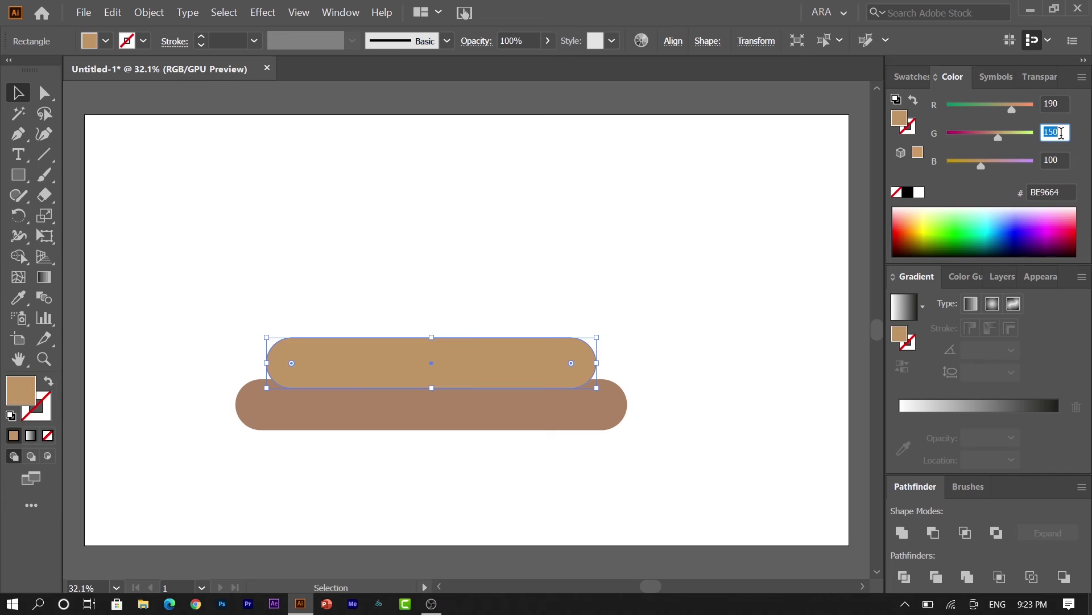
double_click(1062, 154)
type("110")
key("Return")
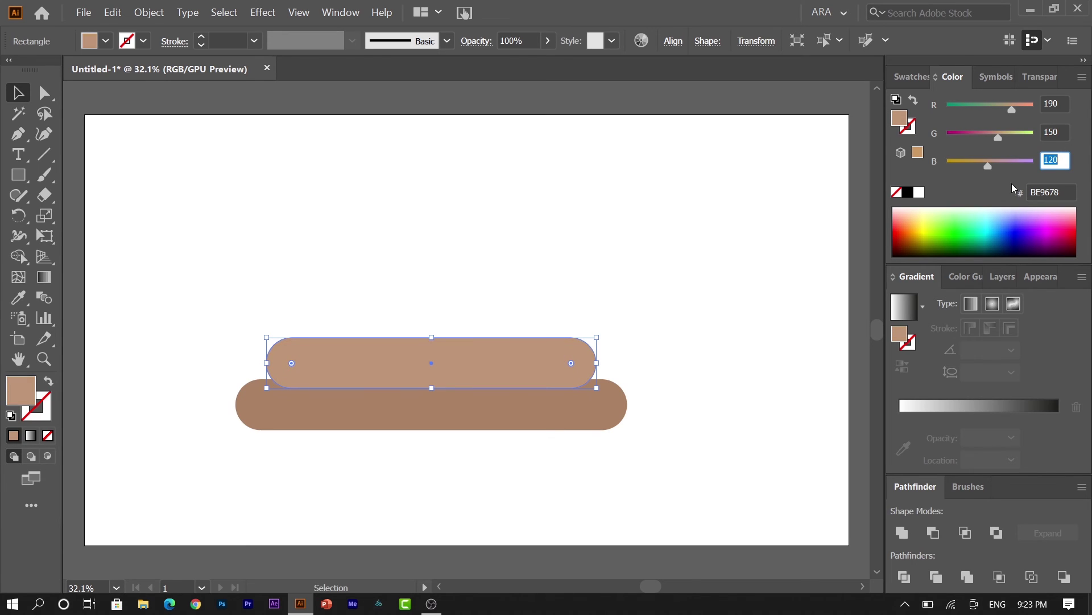
left_click(637, 453)
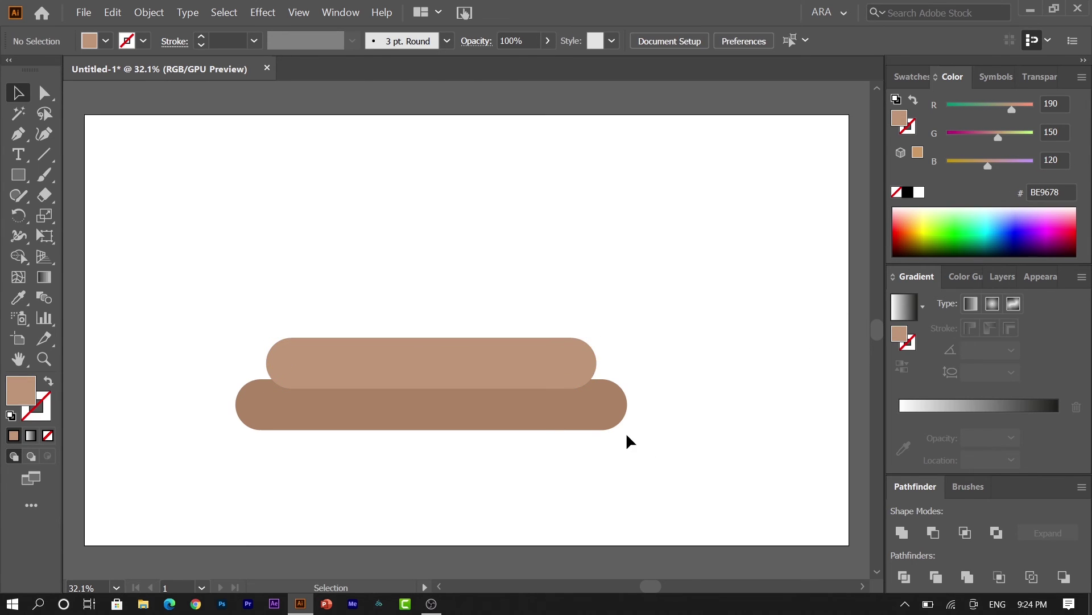
- Bring the brown base bar in front of the upper tier
left_click(411, 367)
left_click(462, 466)
right_click(489, 407)
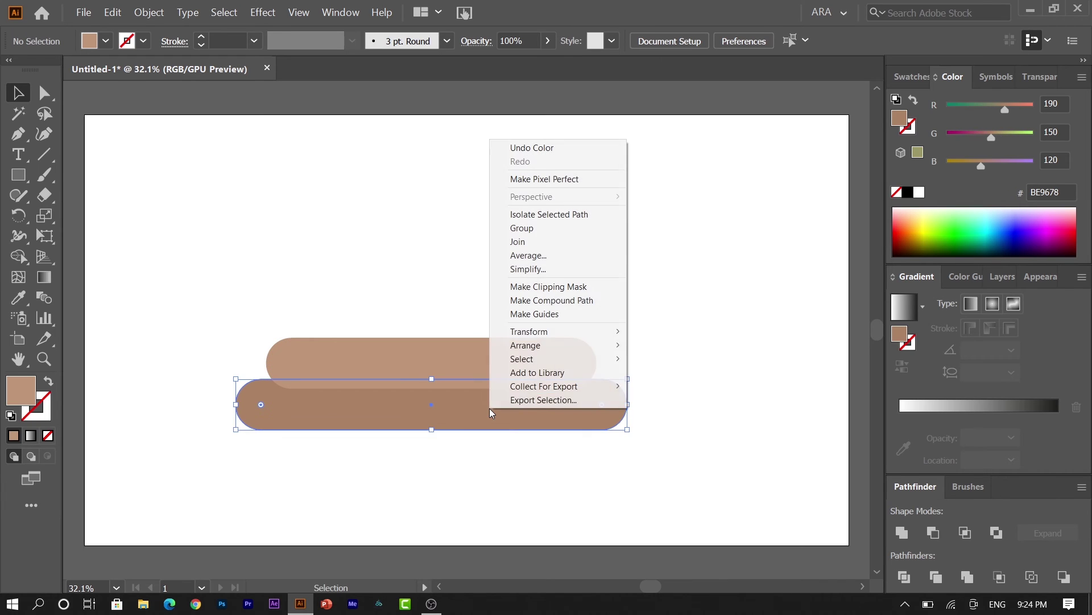
left_click(663, 344)
left_click(672, 506)
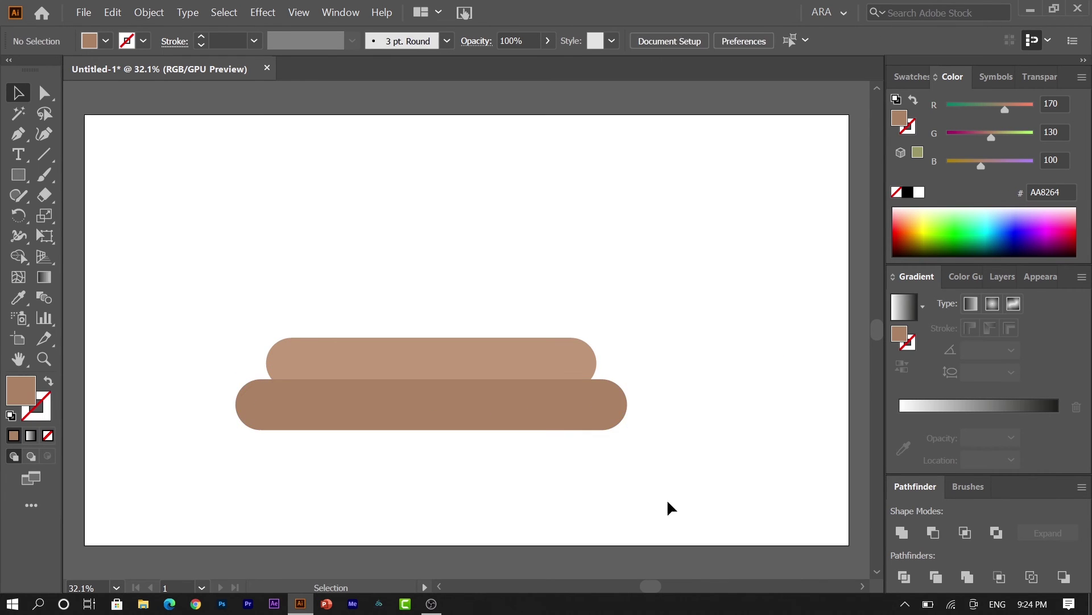
- Draw a large square above the tiers and shorten it from the top edge
left_click(18, 175)
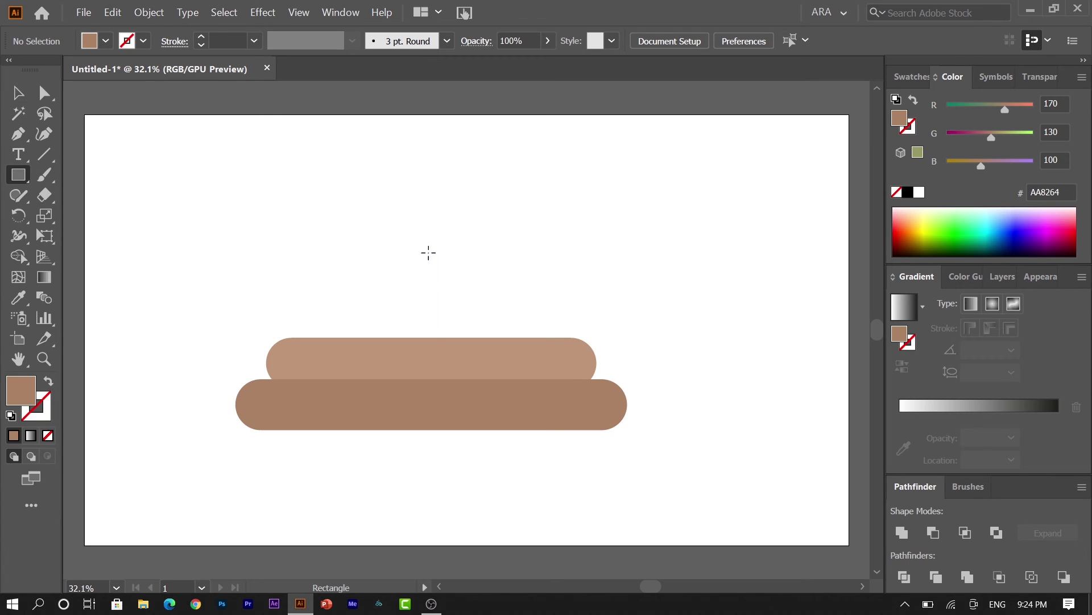
left_click_drag(432, 251, 539, 271)
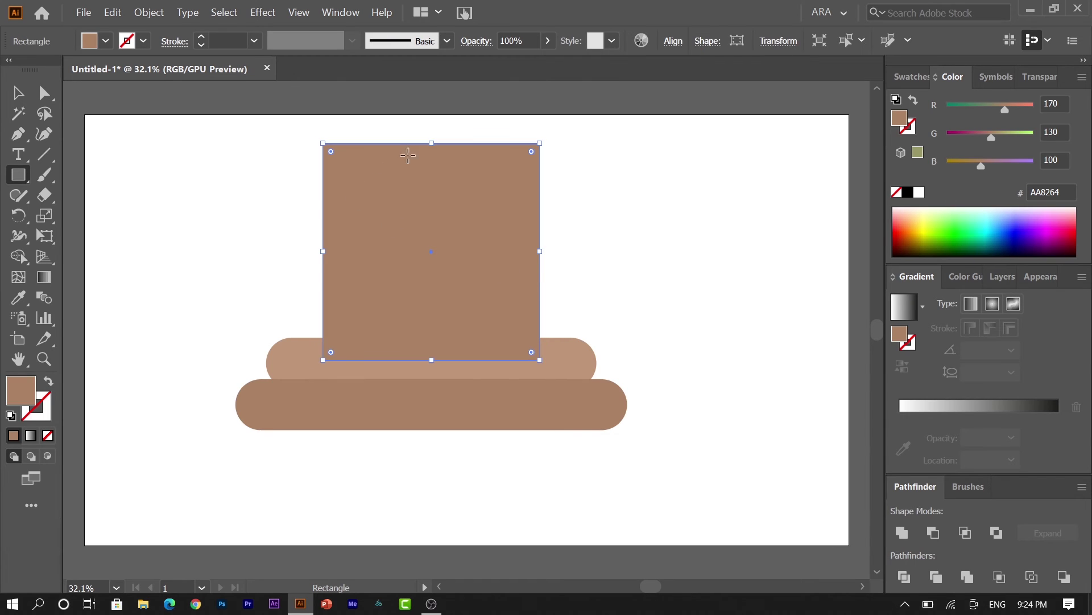
left_click_drag(422, 142, 433, 153)
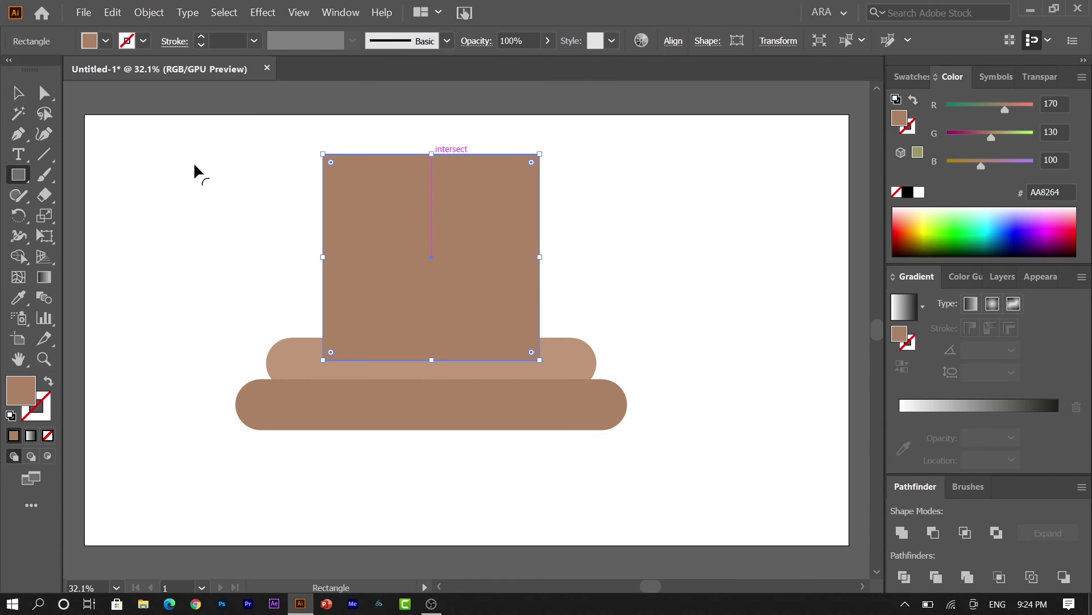
left_click(17, 92)
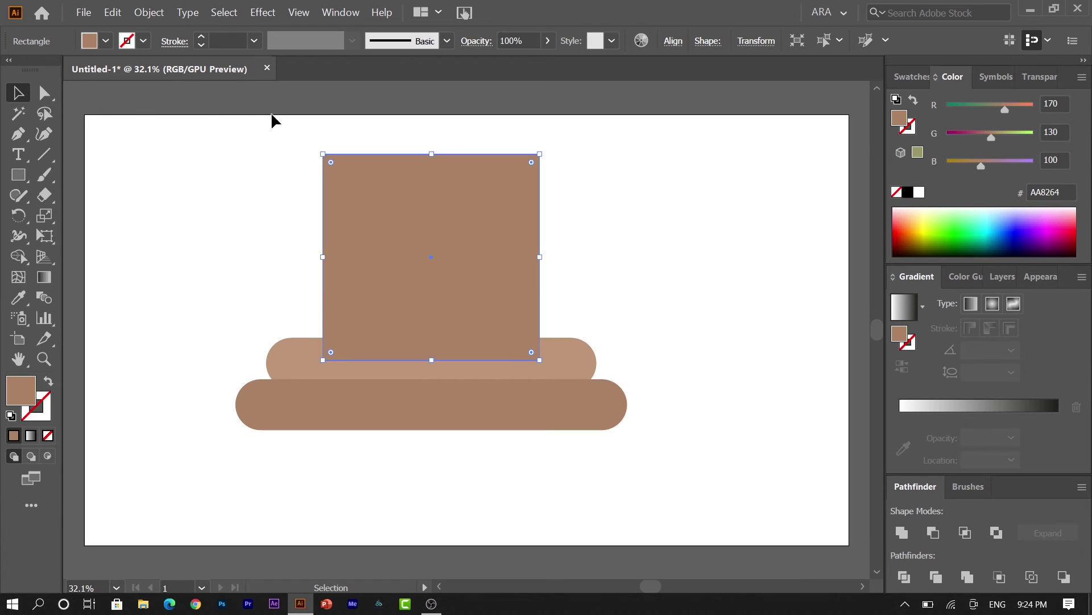
- Change the square's fill to beige (EDD094)
left_click_drag(991, 137, 996, 167)
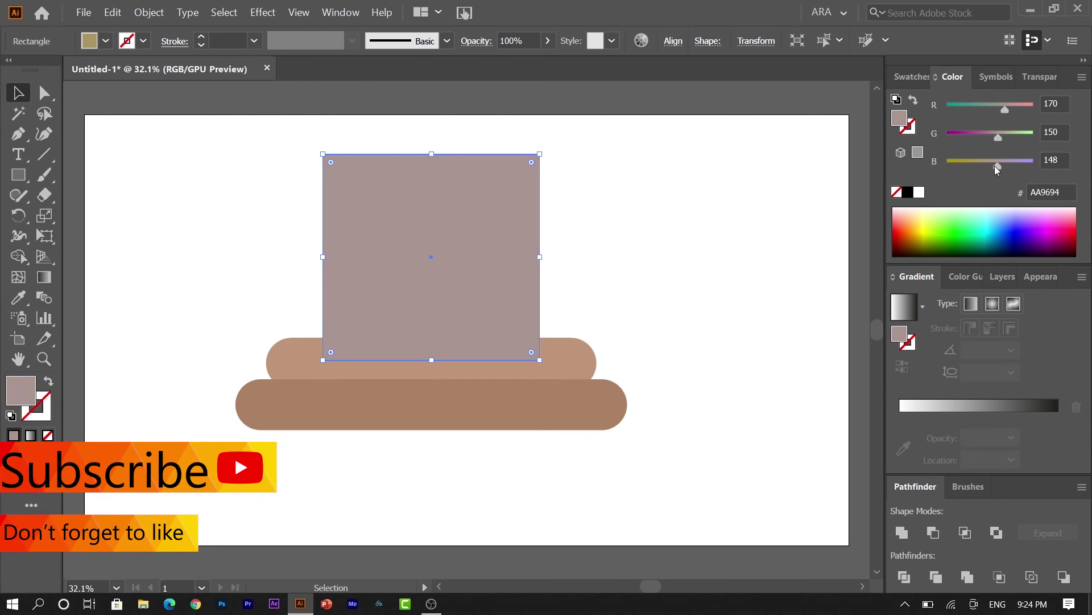
left_click_drag(1004, 110, 1024, 118)
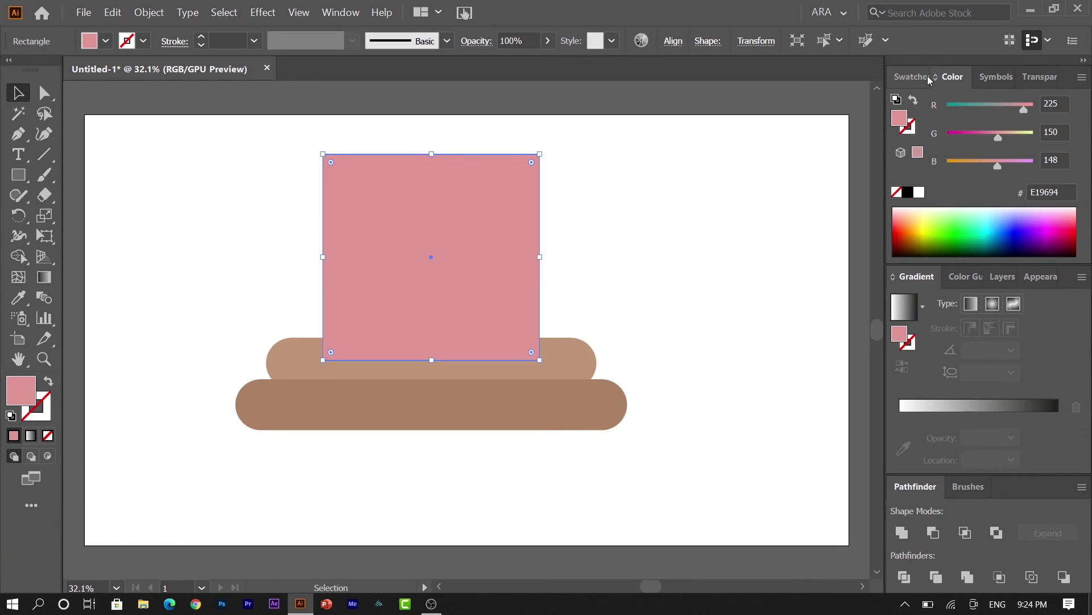
mouse_move(992, 138)
left_mouse_down()
mouse_move(1018, 141)
mouse_move(1030, 112)
left_mouse_up()
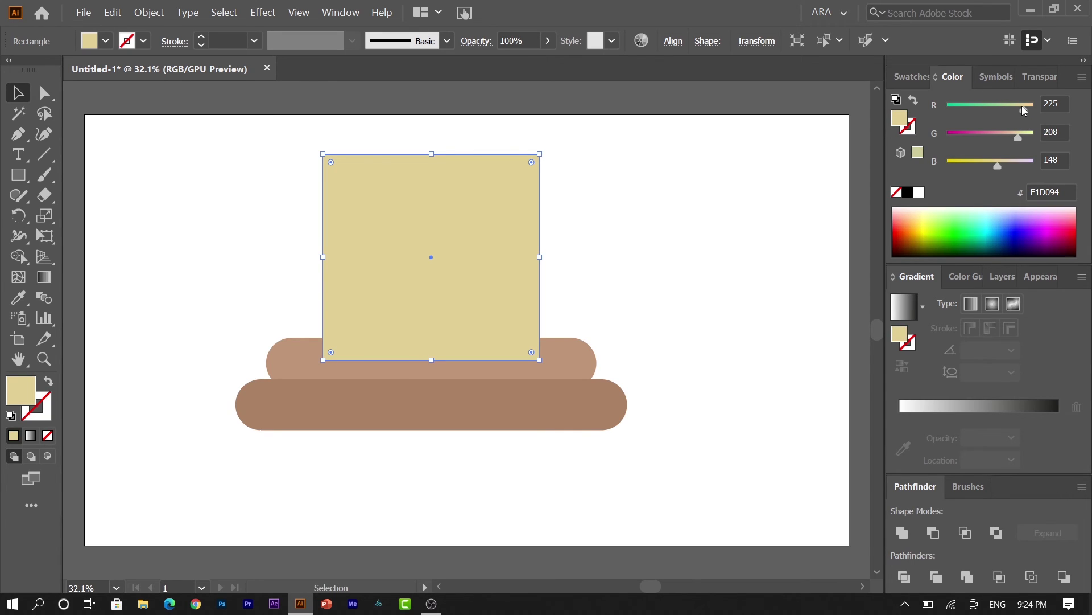
- Bring both brown base tiers in front of the beige body
left_click(618, 243)
left_click_drag(640, 429, 561, 350)
right_click(561, 350)
left_click(730, 288)
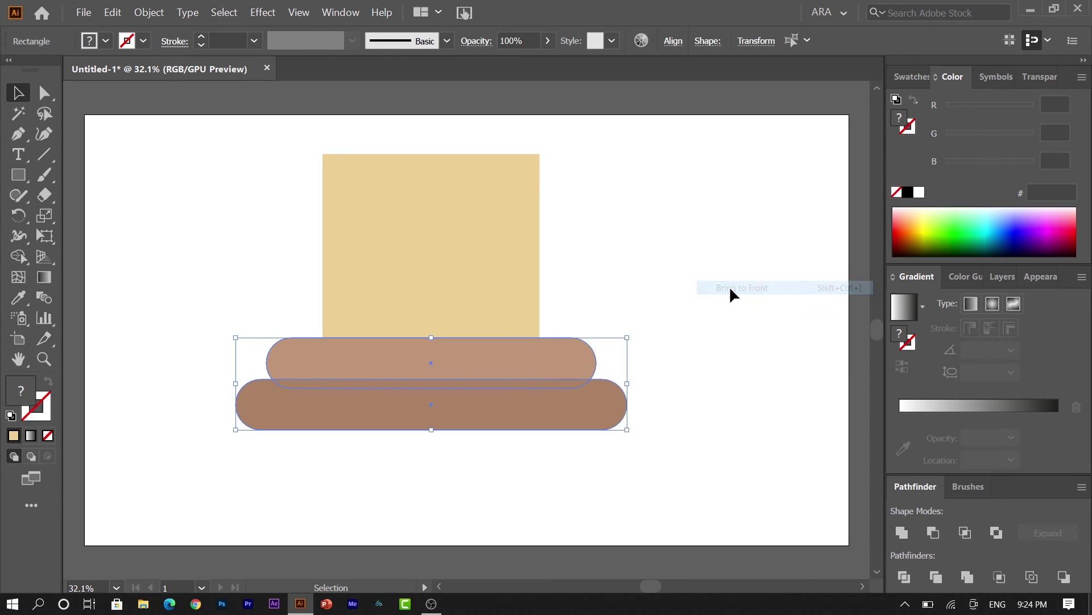
- Move the beige body down and shorten it to about 544 × 461 px with square corners
left_click(694, 290)
left_click_drag(490, 245, 490, 259)
left_click_drag(431, 165, 432, 186)
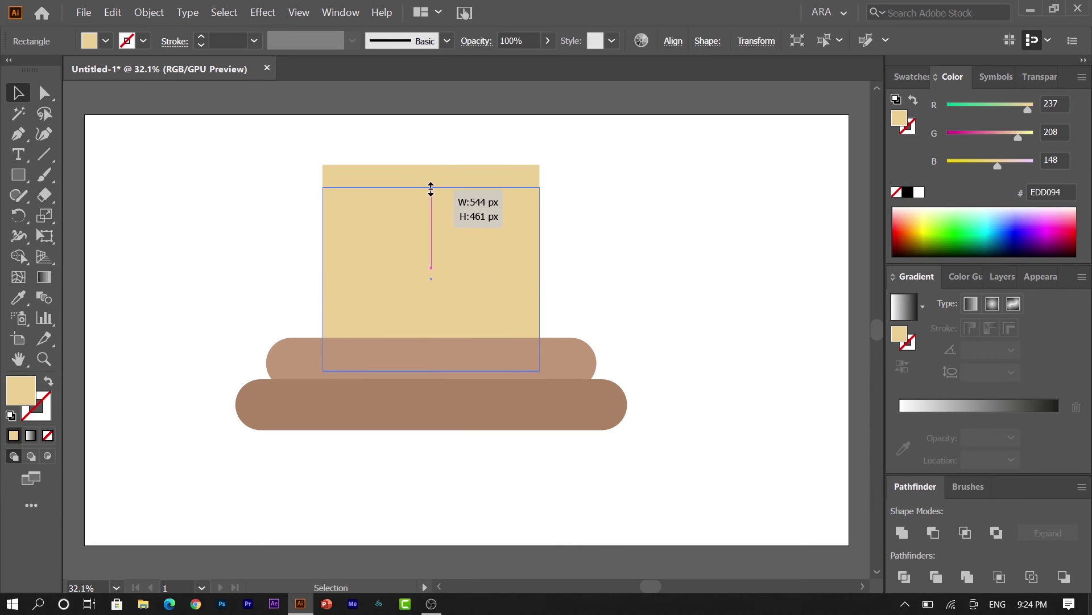
left_click_drag(530, 195, 552, 180)
left_click(552, 230)
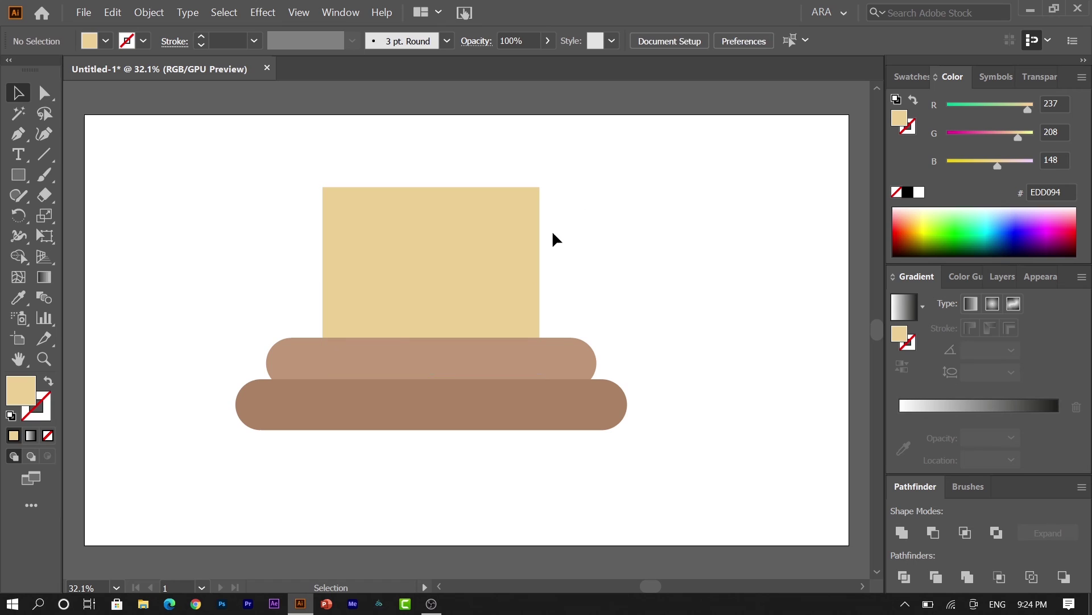
- Draw a wide thin band over the top of the body and adjust its stacking order
left_click(26, 175)
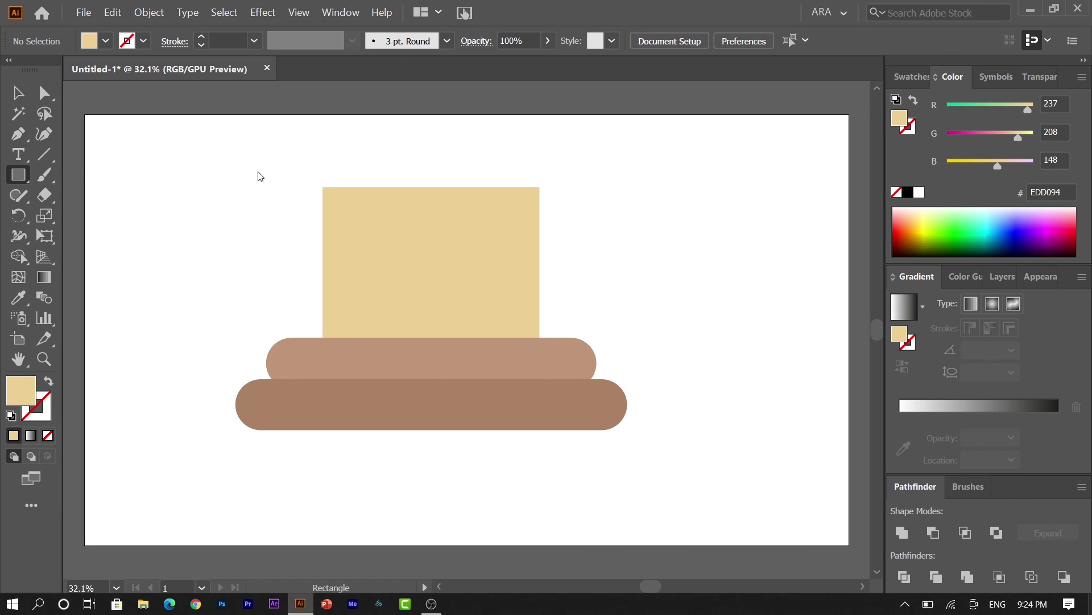
left_click_drag(322, 166, 540, 207)
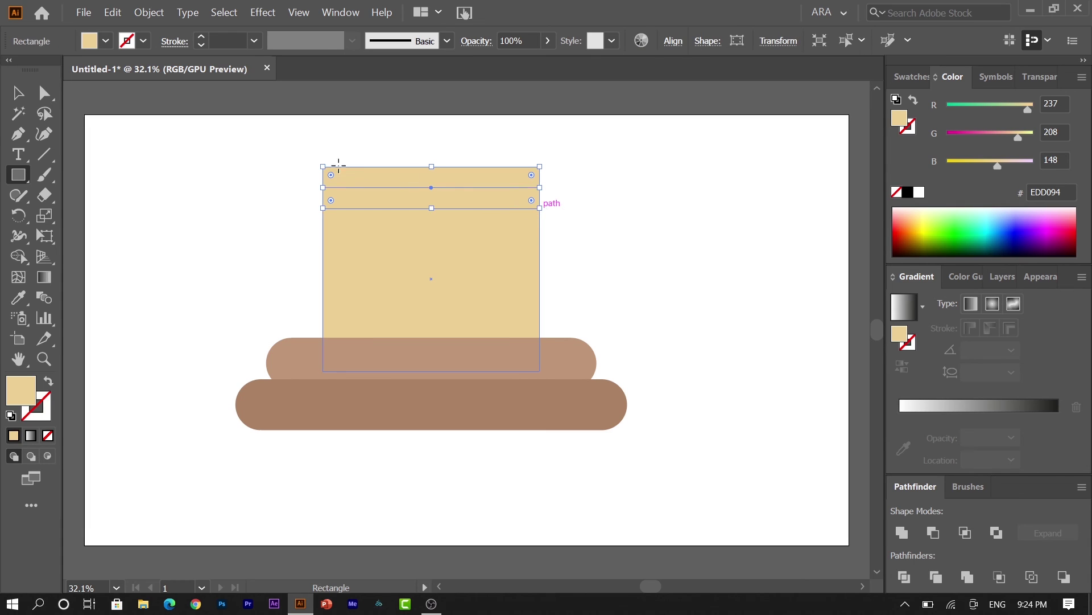
left_click(18, 94)
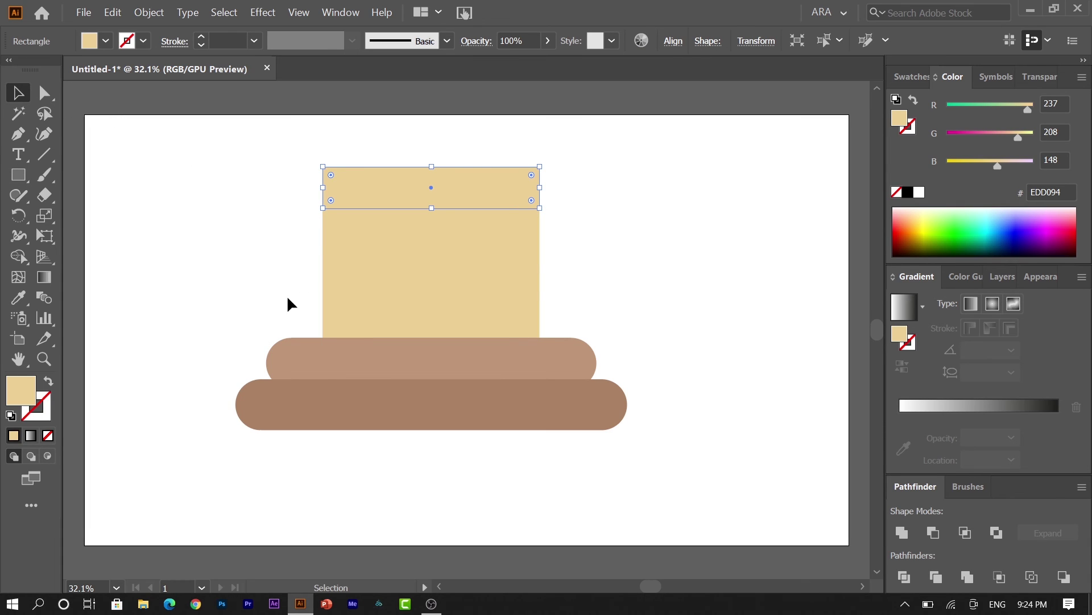
right_click(661, 231)
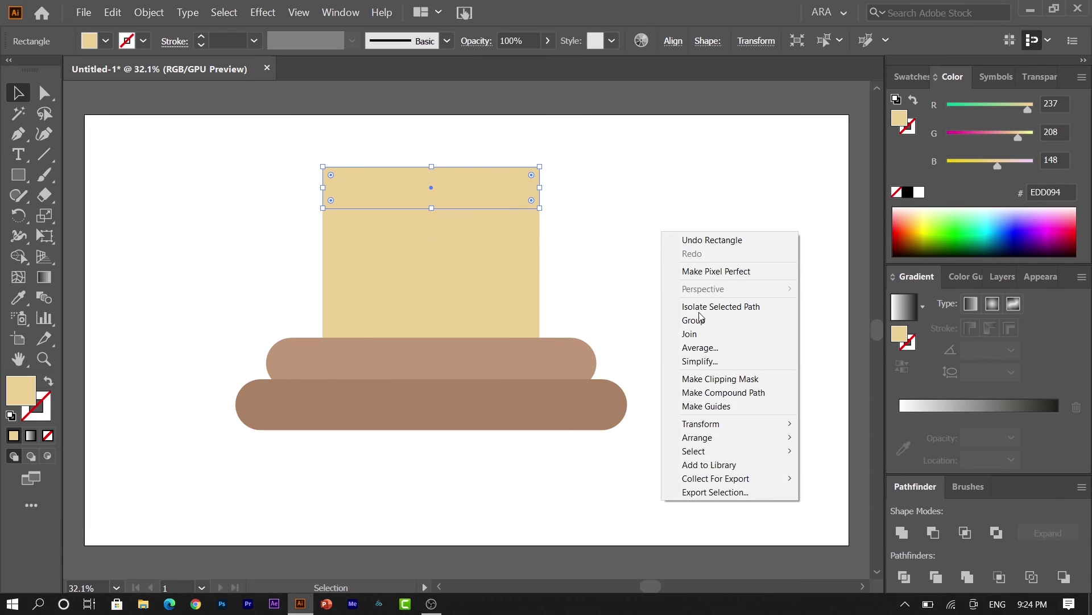
mouse_move(698, 437)
left_click(813, 437)
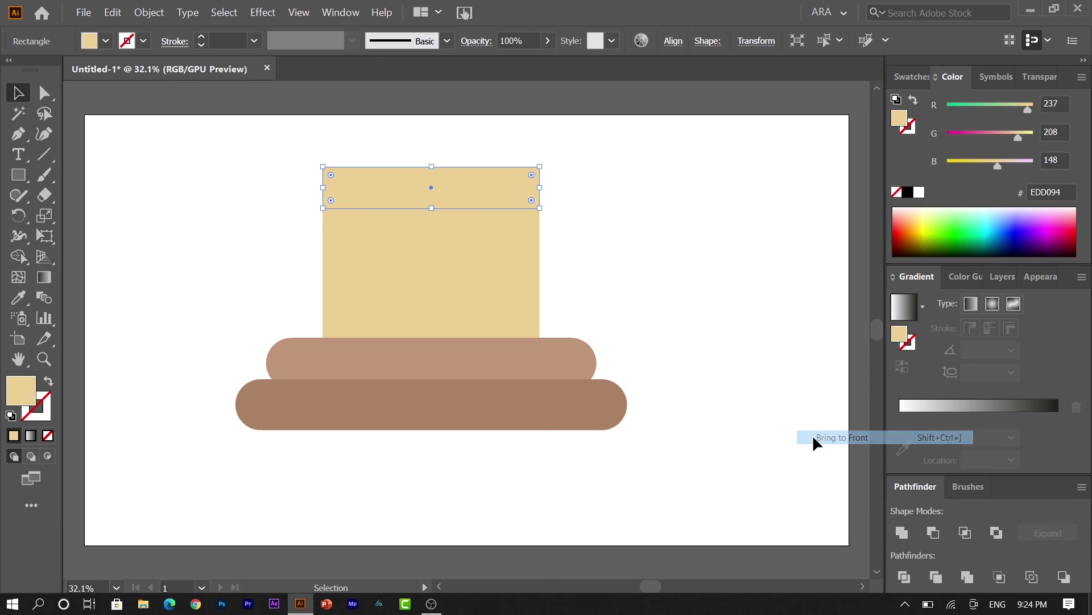
- Start tuning the band's fill, setting red to 210 and green to 180
left_click(1067, 104)
type("220")
key("Return")
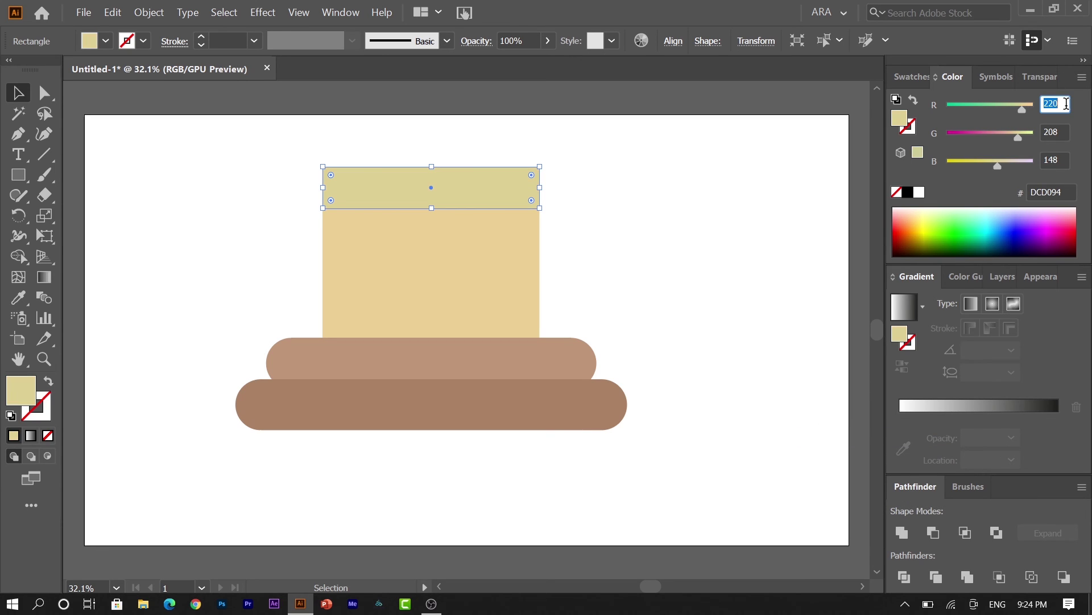
type("210")
key("Return")
left_click(1064, 134)
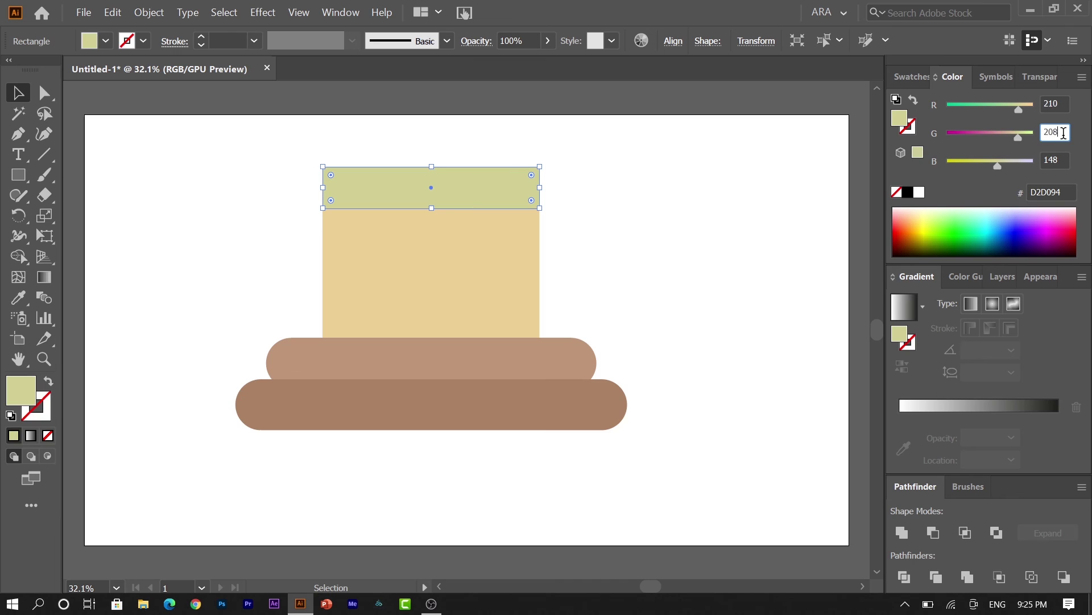
type("200")
key("Return")
type("180")
key("Return")
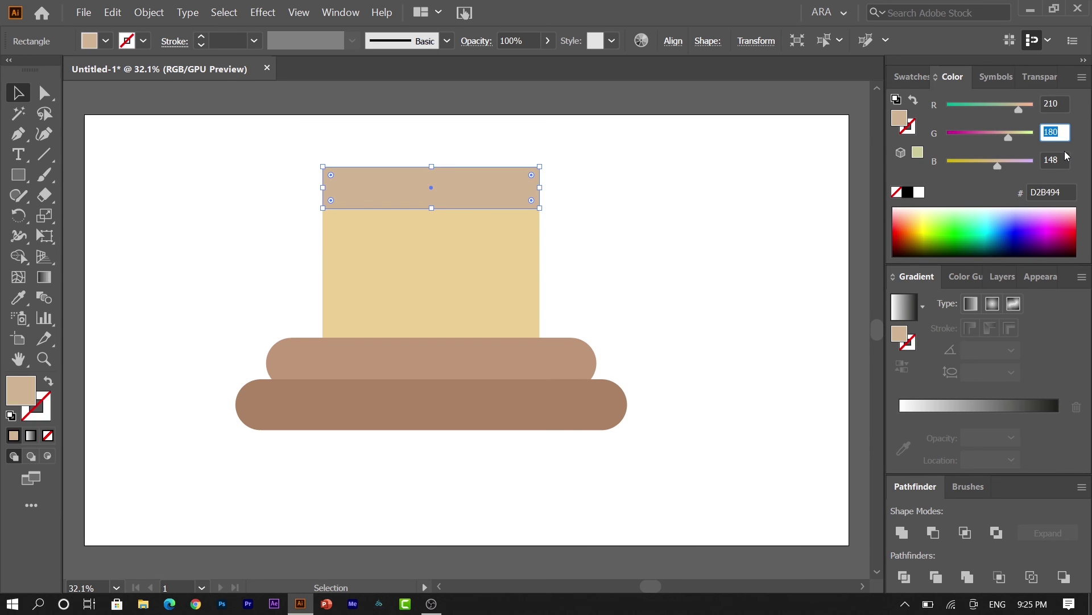
left_click(1064, 159)
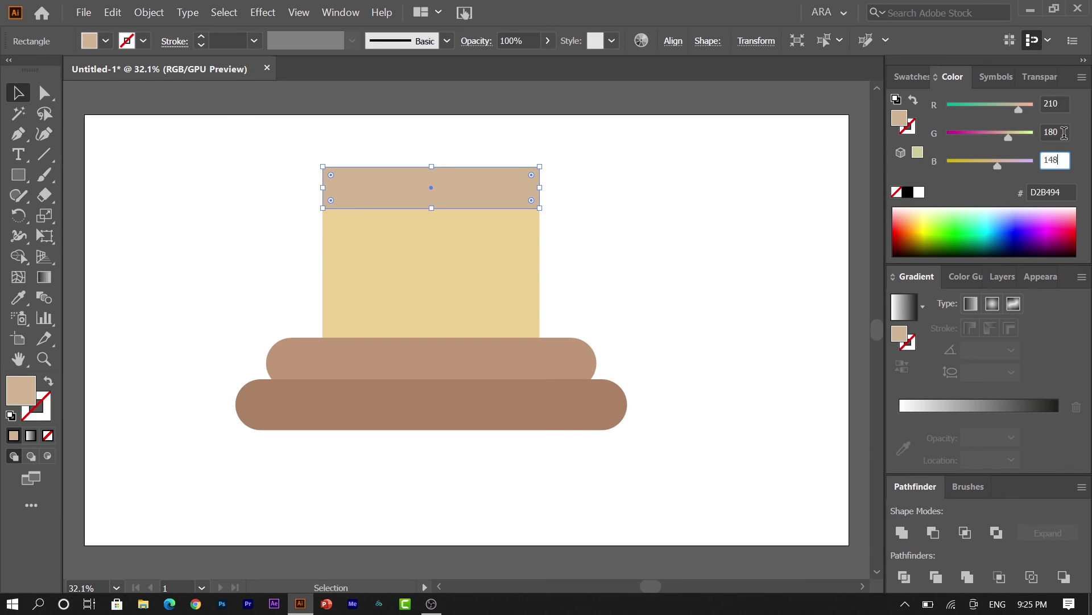
- Finish the band's colour as pink RGB 240, 150, 160 (F096A0)
left_click(1064, 134)
type("170")
key("Return")
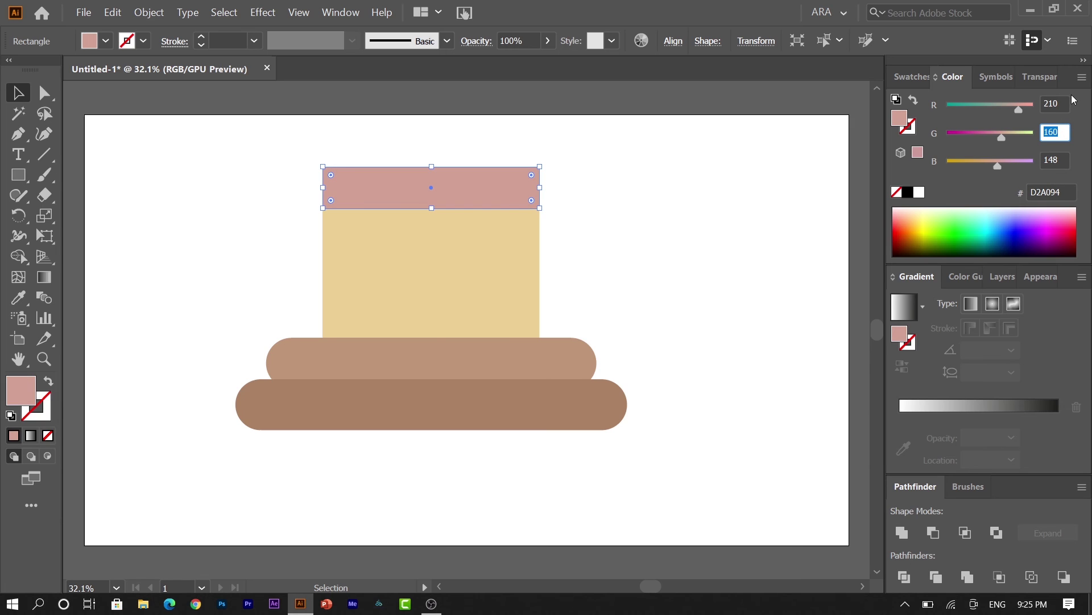
left_click(1062, 103)
type("230")
key("Return")
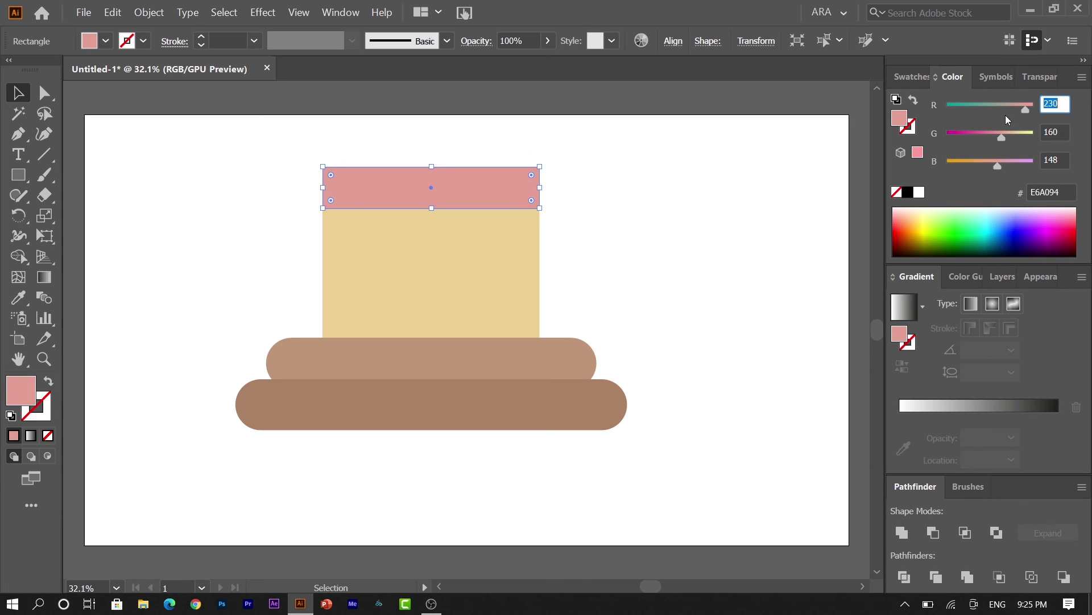
left_click(1062, 159)
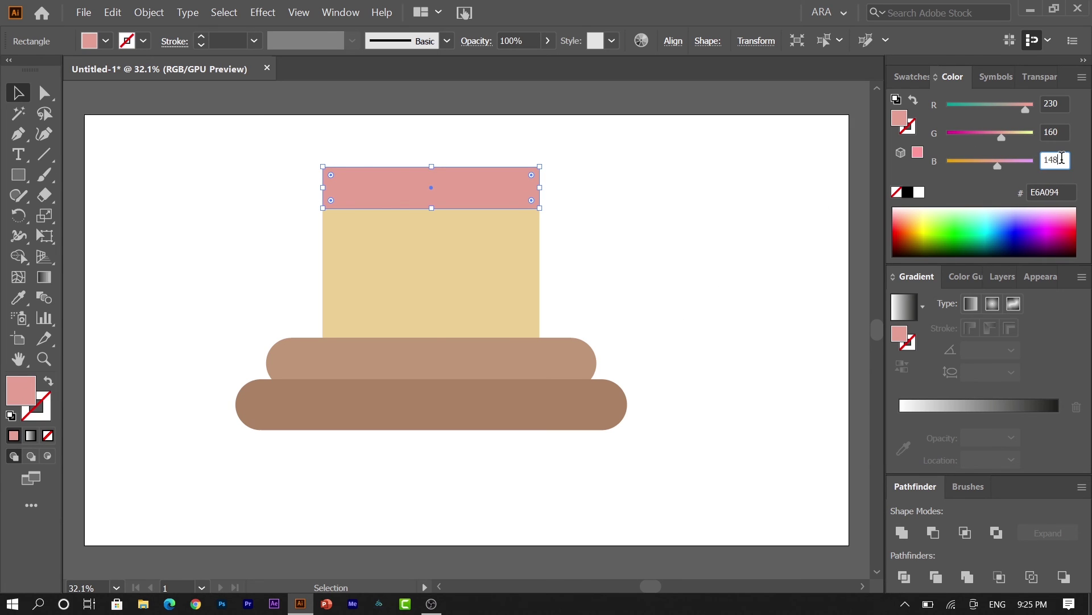
type("160")
key("Return")
left_click(1065, 103)
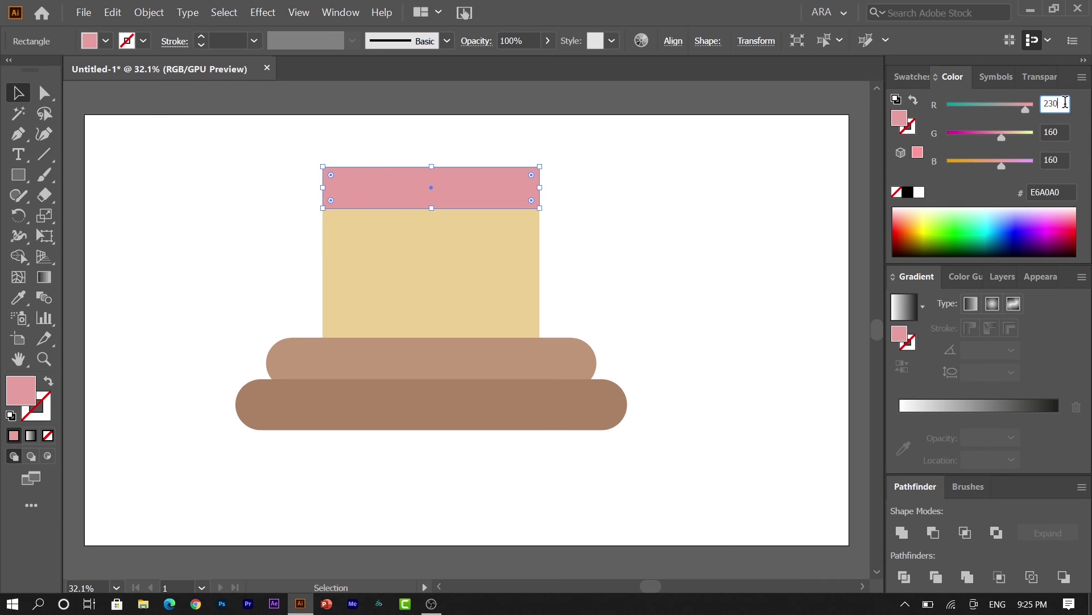
type("240")
key("Return")
left_click(1063, 130)
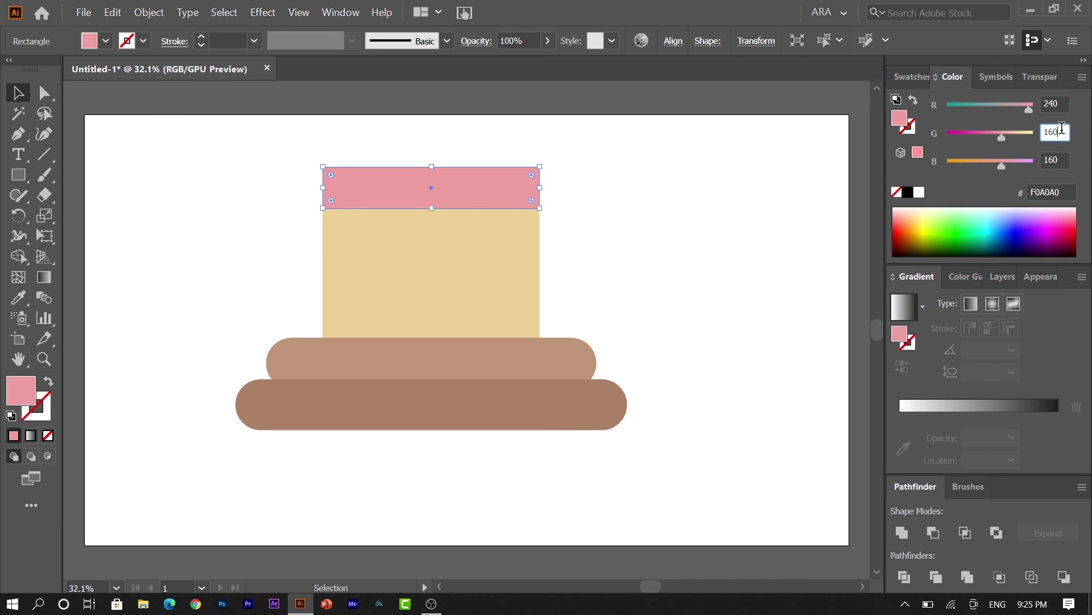
type("150")
key("Return")
left_click(752, 226)
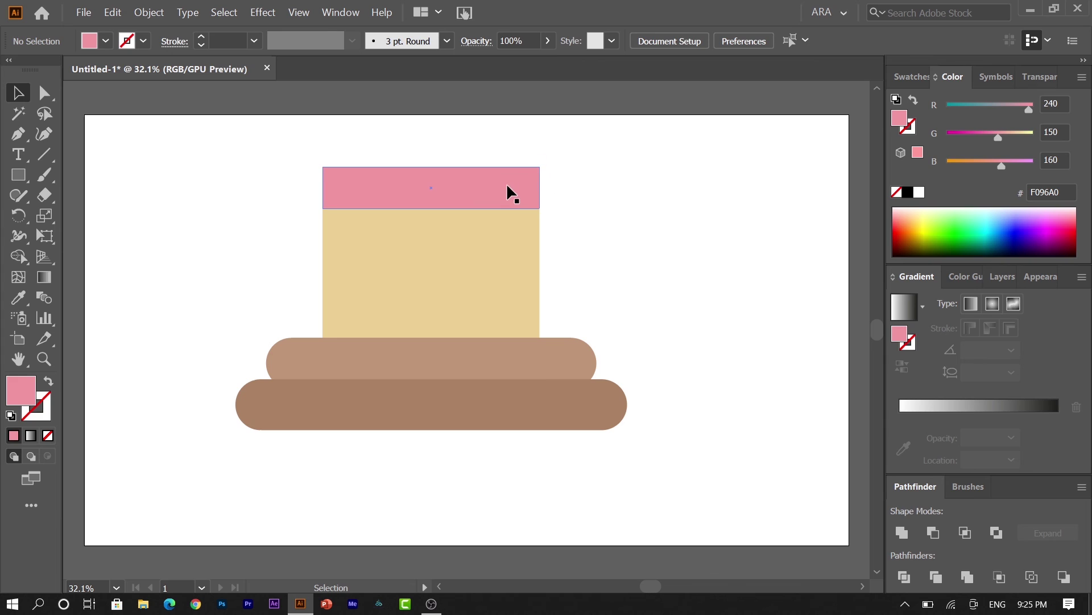
- Round the icing band's corners and draw a rounded tall drip under its left end
left_click(340, 177)
mouse_move(330, 175)
left_mouse_down()
mouse_move(353, 210)
mouse_move(233, 173)
left_mouse_up()
left_click(304, 162)
key("m")
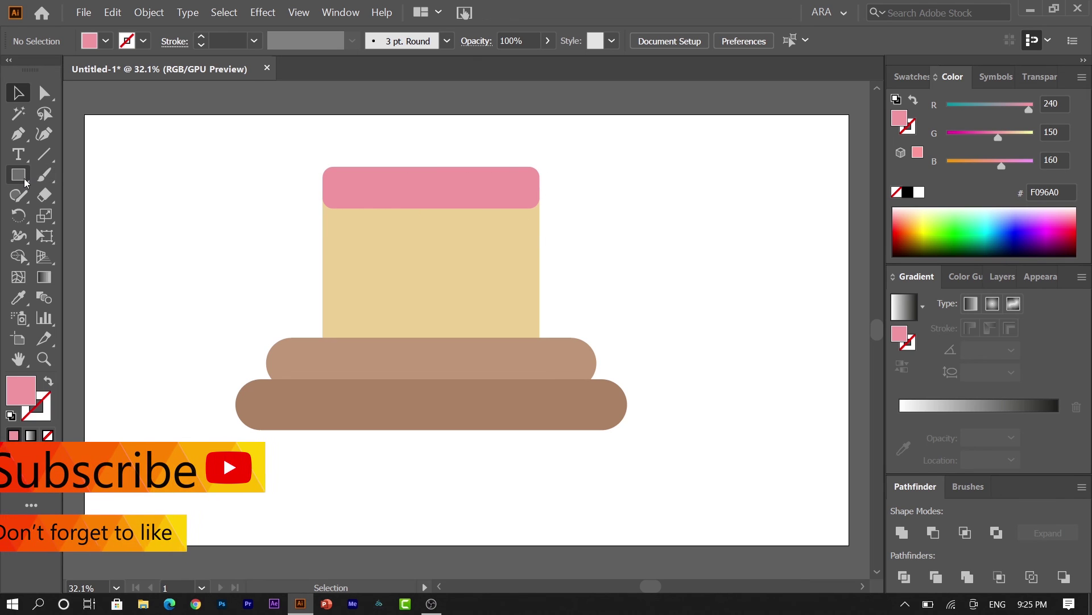
left_click_drag(333, 187, 355, 260)
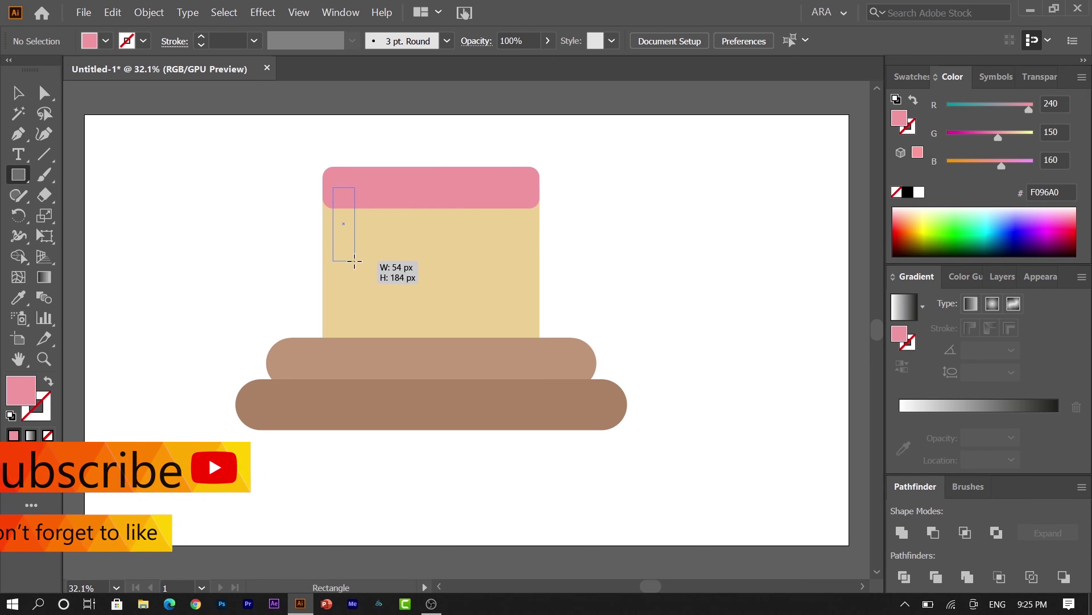
left_click(16, 93)
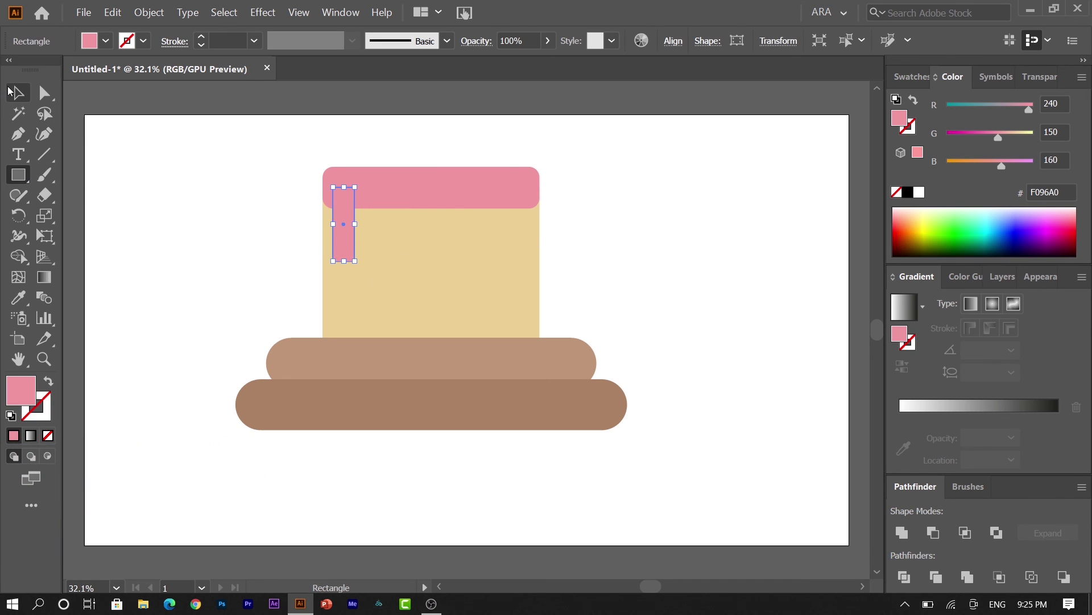
left_click(44, 92)
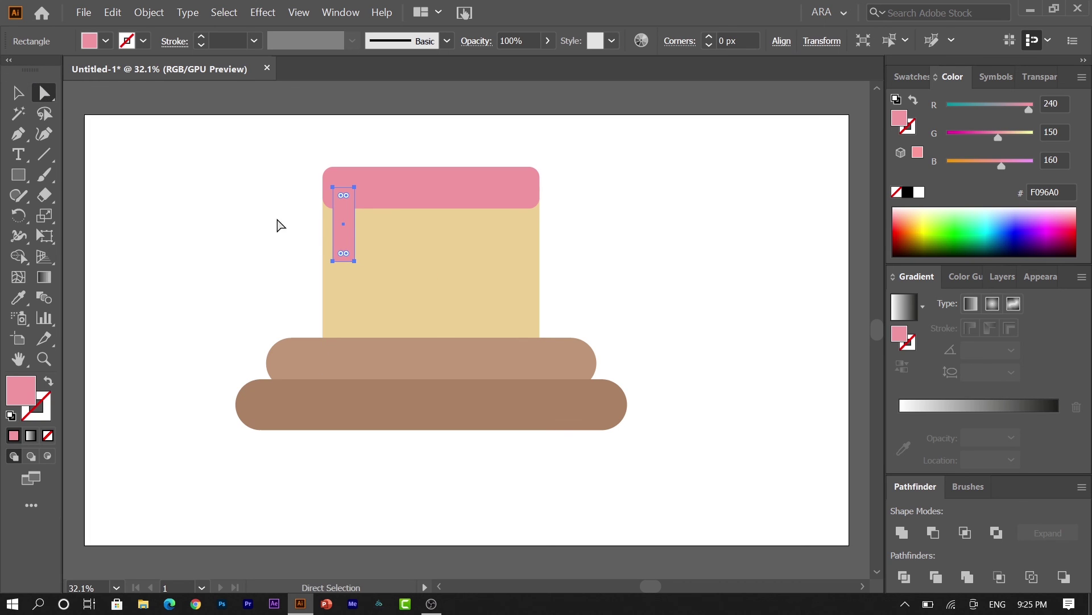
left_click_drag(349, 256, 347, 244)
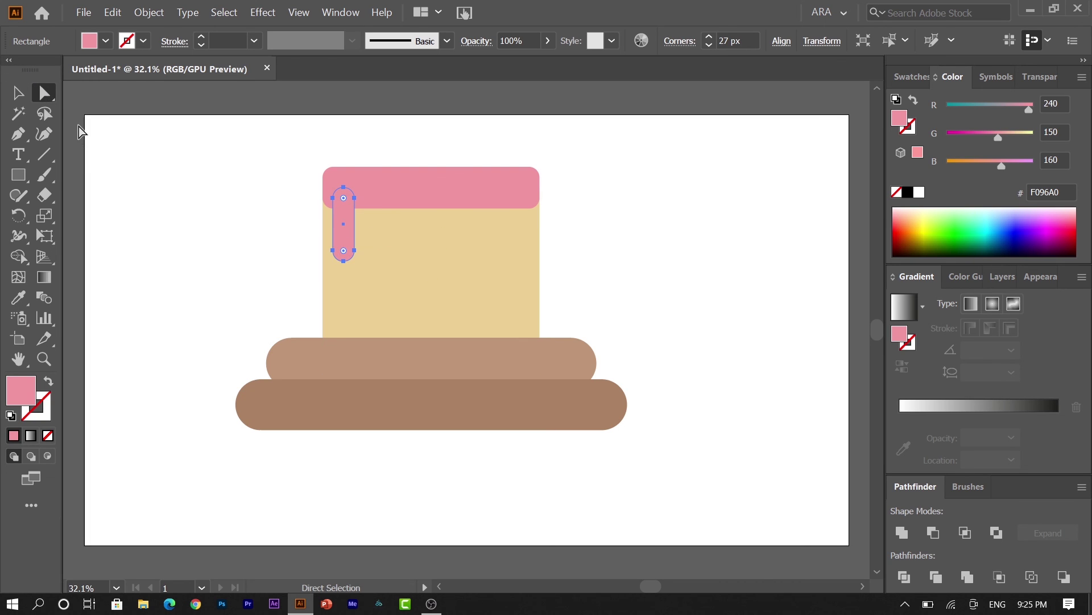
left_click(17, 93)
- Fully round the icing band's ends and nudge it slightly down onto the cake
left_click(387, 182)
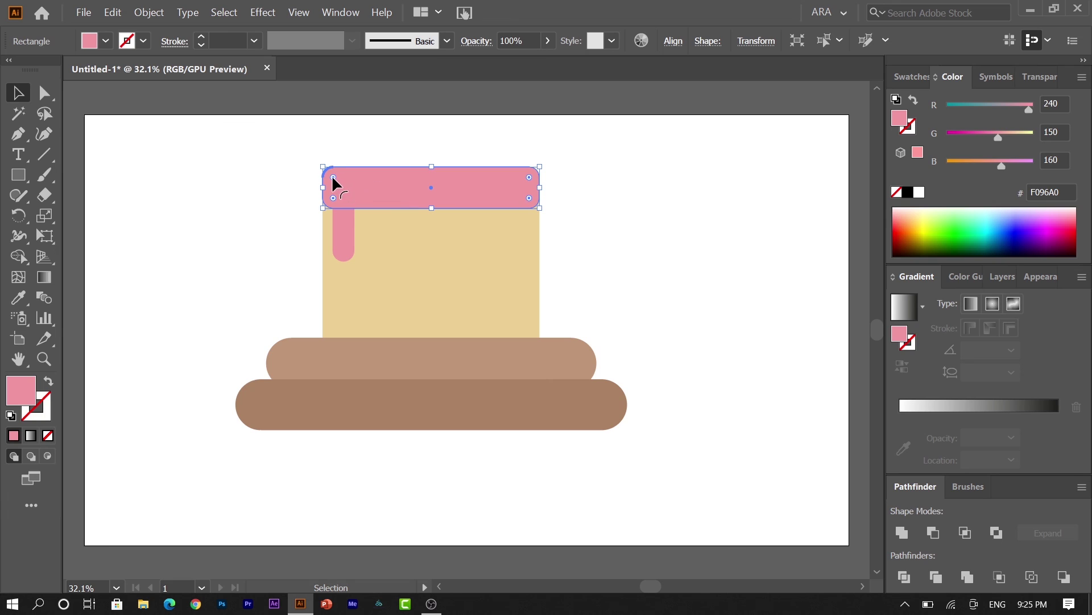
left_click_drag(333, 177, 422, 264)
left_click(301, 220)
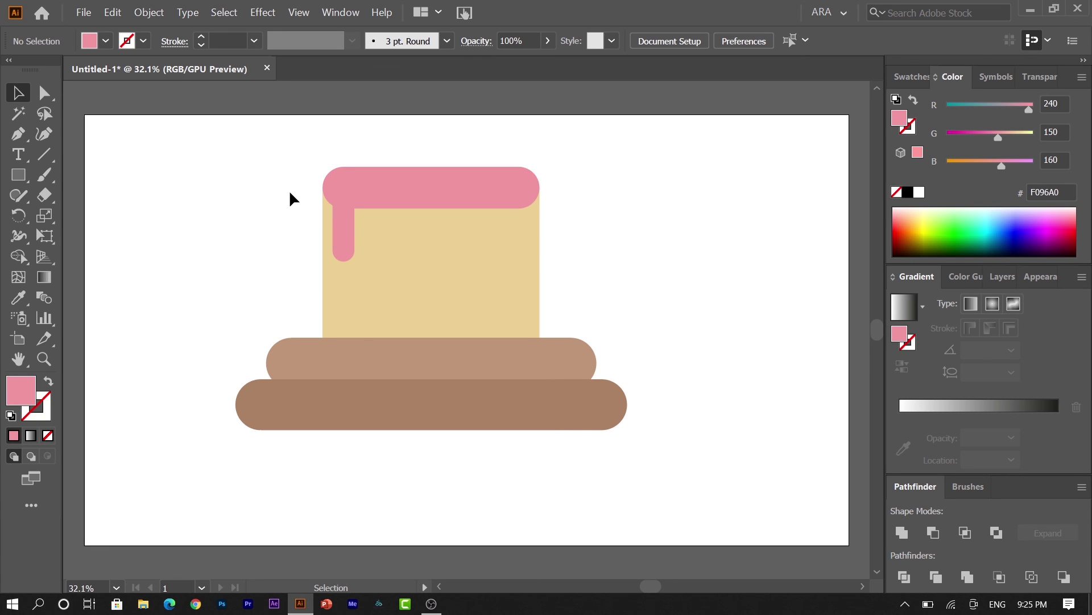
left_click_drag(423, 196, 423, 200)
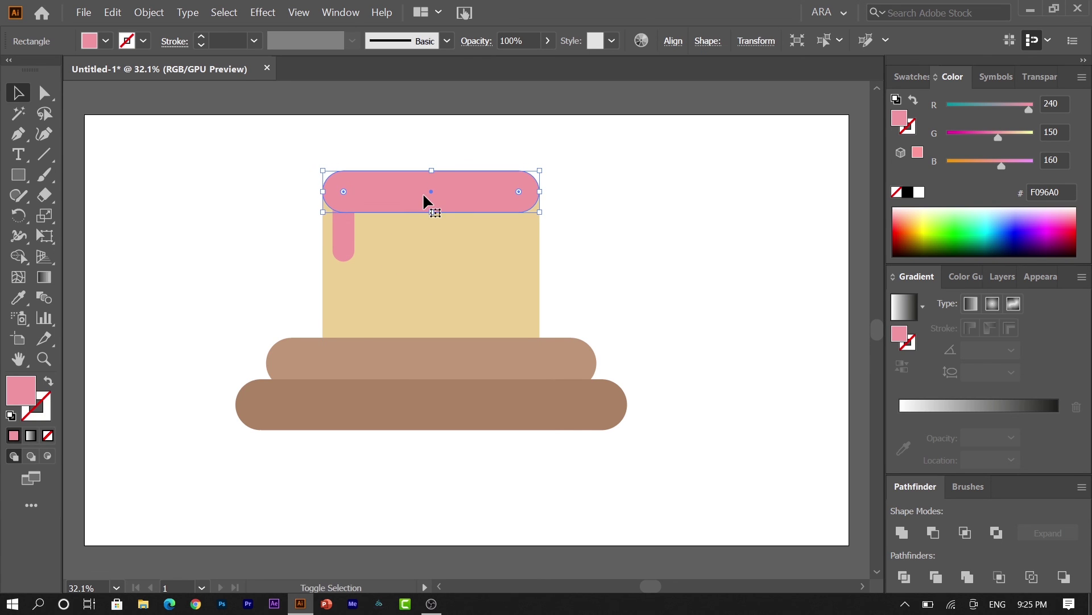
left_click(260, 211)
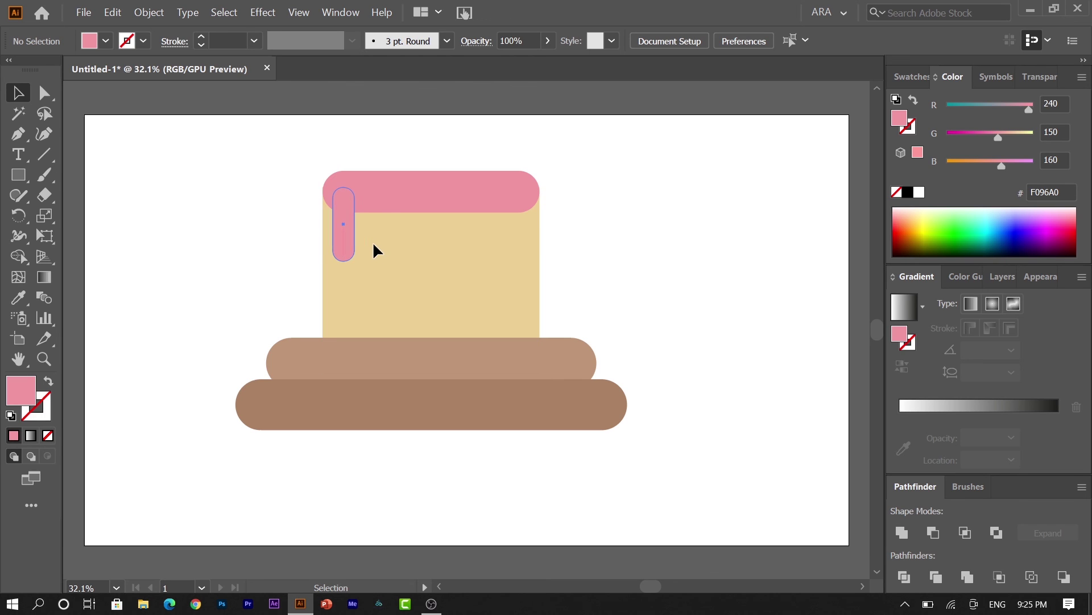
- Duplicate the drip rightward along the icing, then select icing, drips and cake body together
left_click_drag(340, 242, 374, 261)
left_click_drag(375, 263, 409, 232)
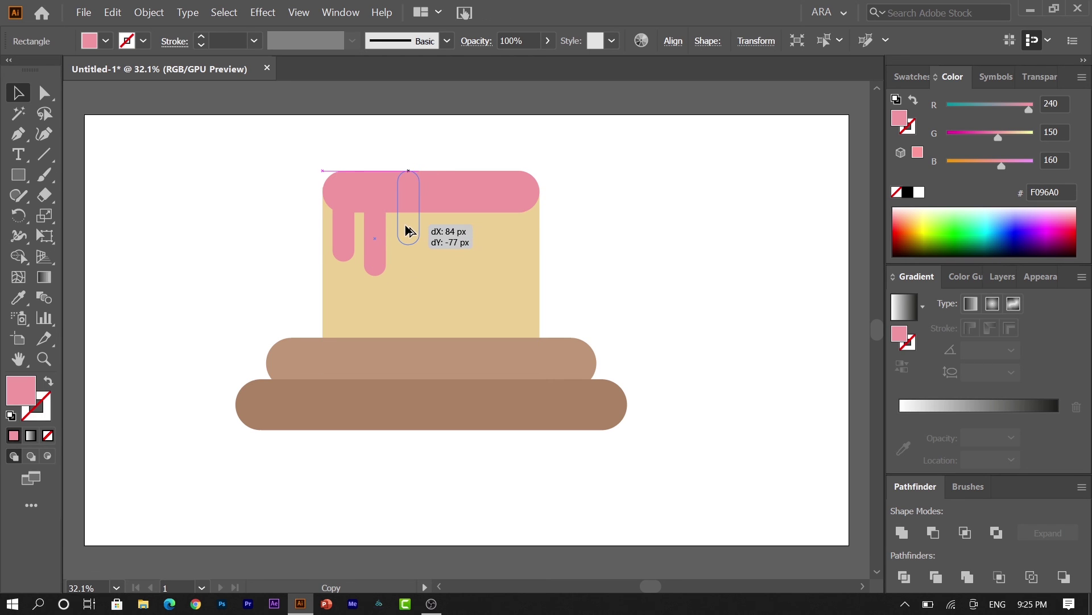
mouse_move(409, 233)
left_mouse_down()
mouse_move(409, 222)
mouse_move(489, 262)
left_mouse_up()
left_click(664, 231)
left_click_drag(641, 255, 290, 159)
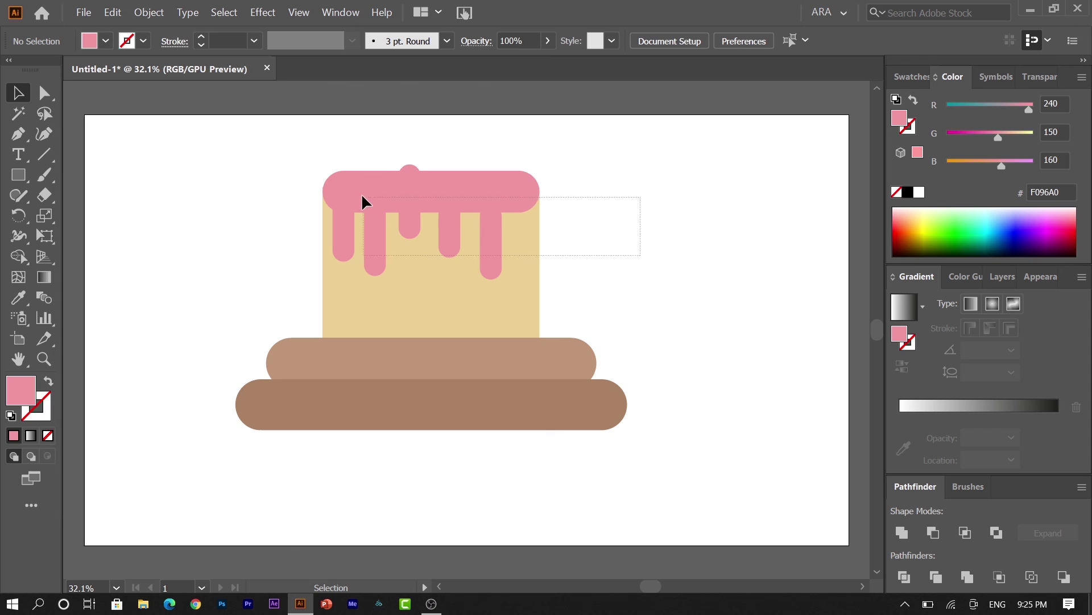
- Unite the icing band and its five drips into one shape with the Shape Builder tool
left_click(23, 264)
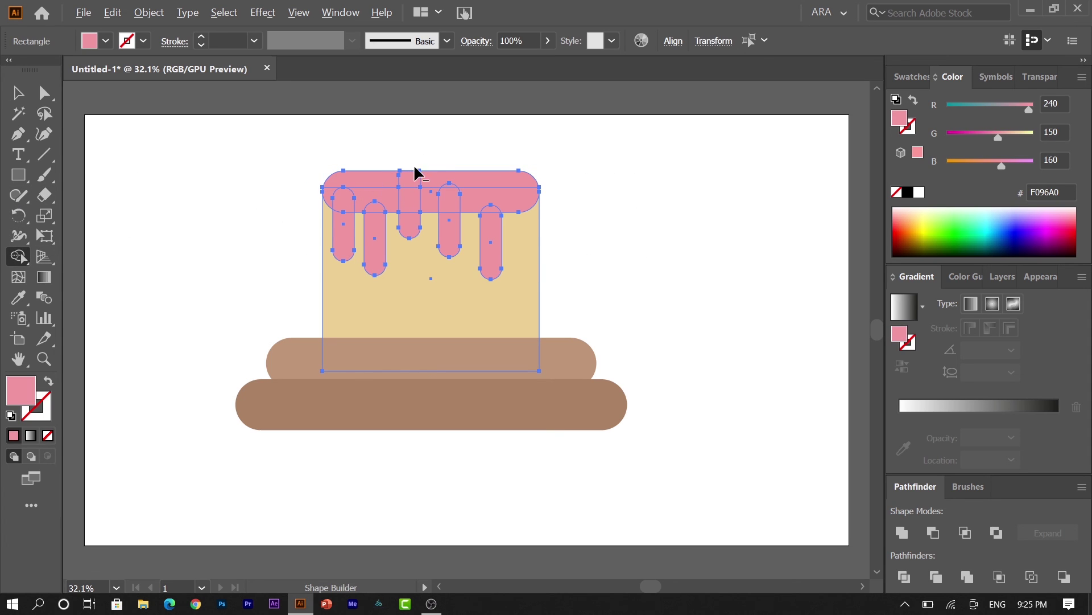
mouse_move(414, 166)
left_mouse_down()
mouse_move(492, 220)
mouse_move(427, 180)
left_mouse_up()
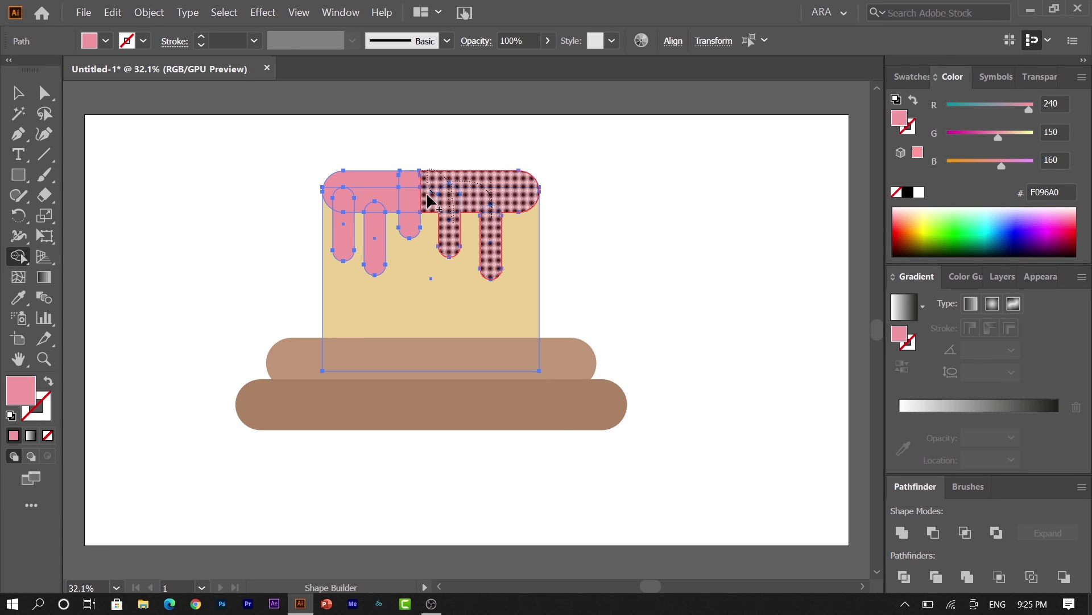
mouse_move(428, 180)
left_mouse_down()
mouse_move(352, 204)
mouse_move(347, 227)
left_mouse_up()
left_click(18, 93)
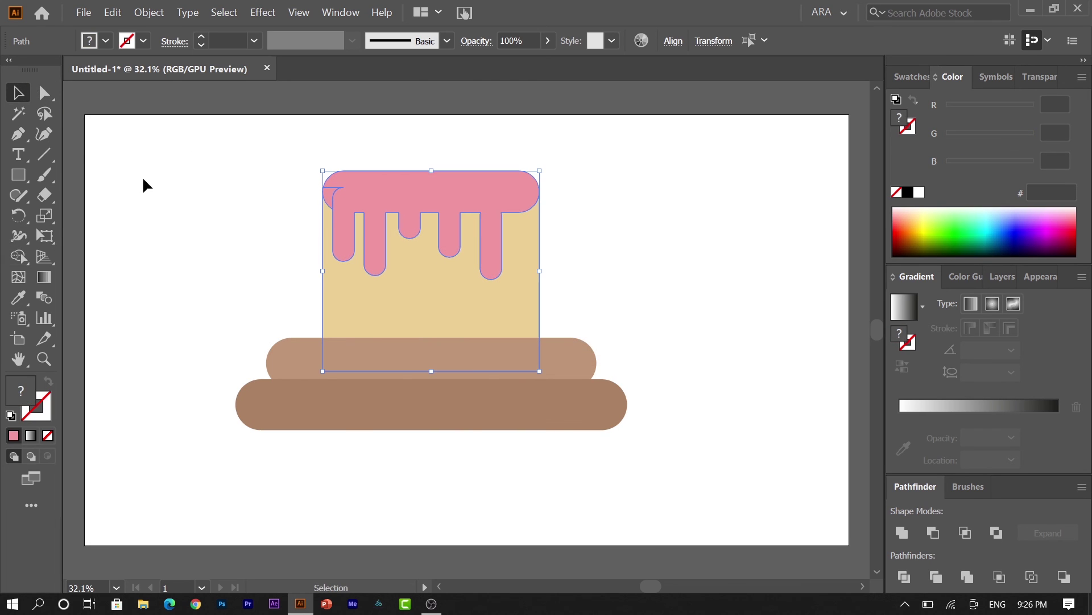
left_click(232, 200)
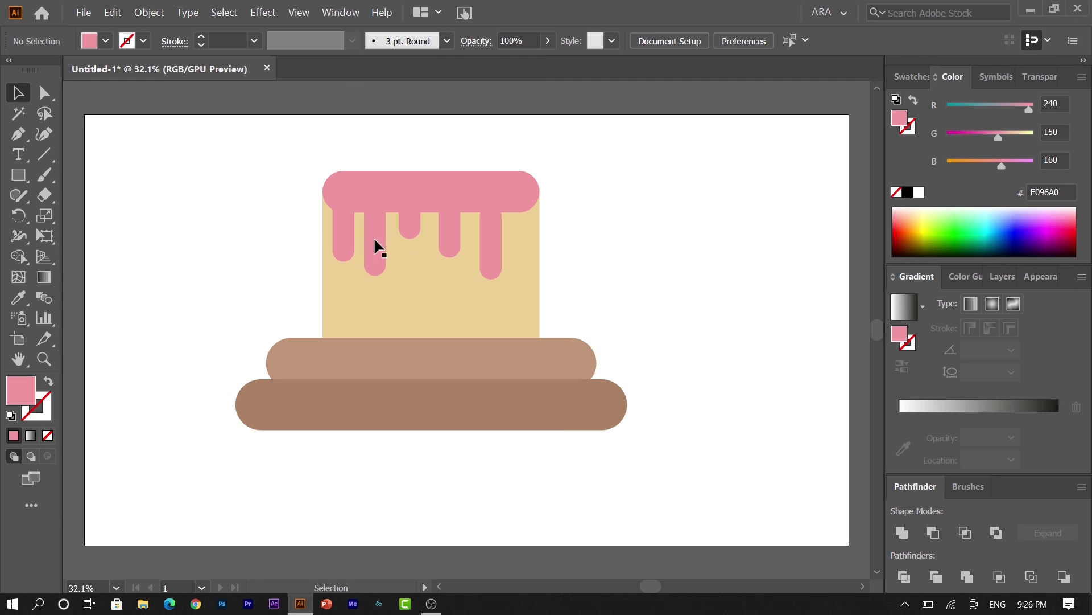
- Draw a small circle left of the cake with the Ellipse tool
left_click_drag(19, 174, 78, 214)
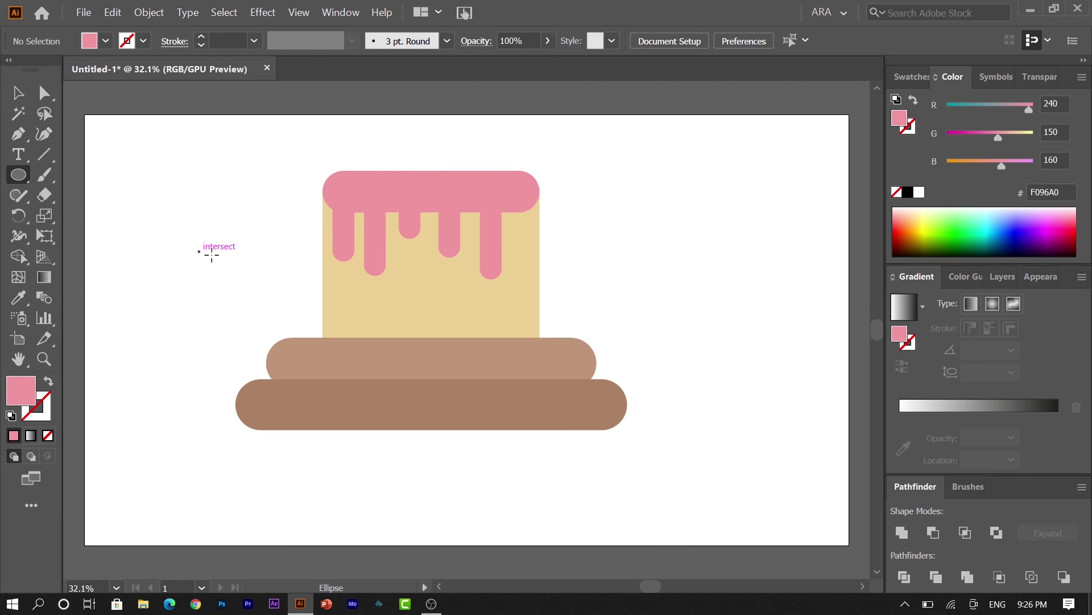
left_click_drag(199, 251, 215, 267)
left_click(19, 93)
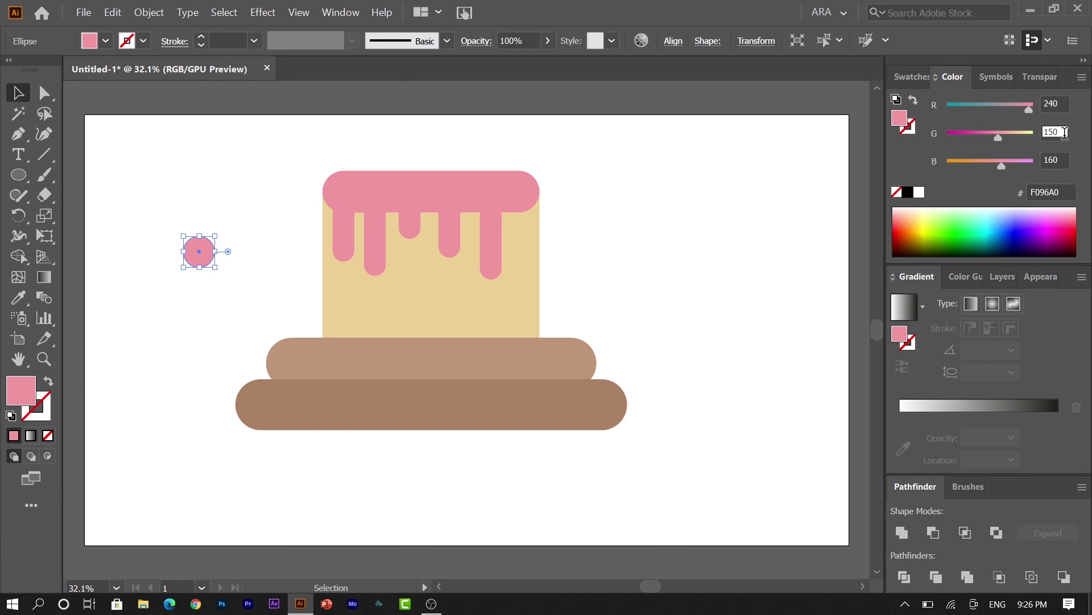
- Fill the circle deep pink, RGB 250/90/110 (FA5A6E)
type("170")
key("Return")
type("110")
key("Return")
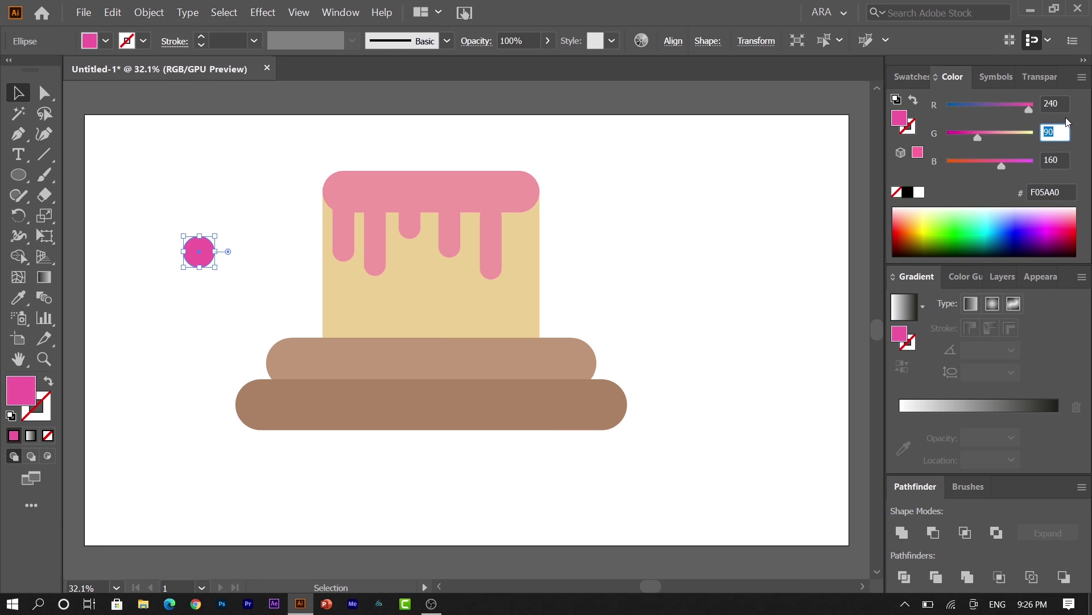
left_click(1056, 103)
type("250")
key("Return")
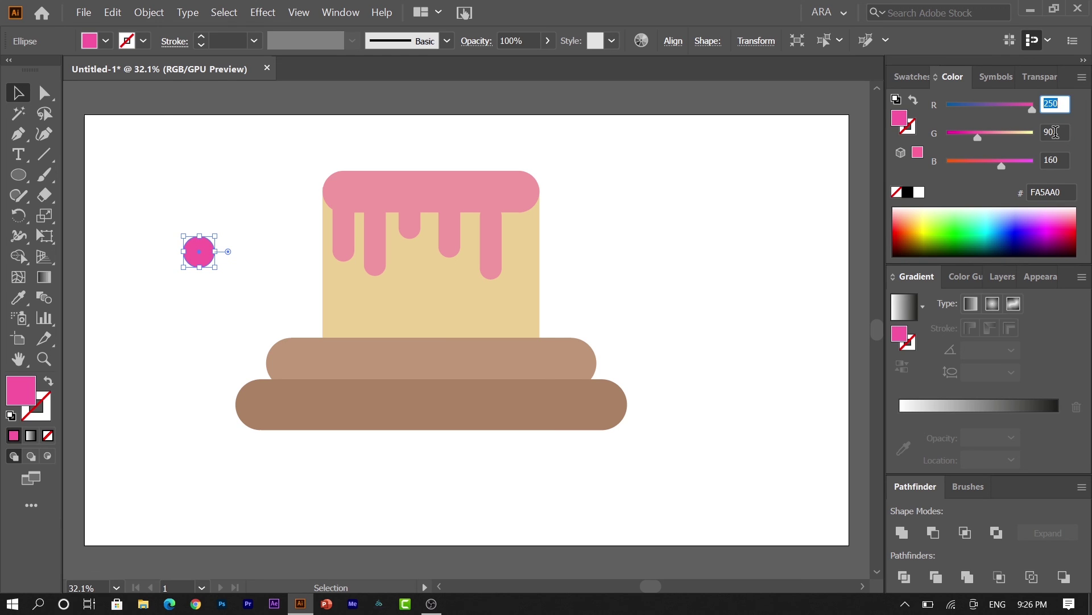
left_click(1062, 159)
type("150")
key("Return")
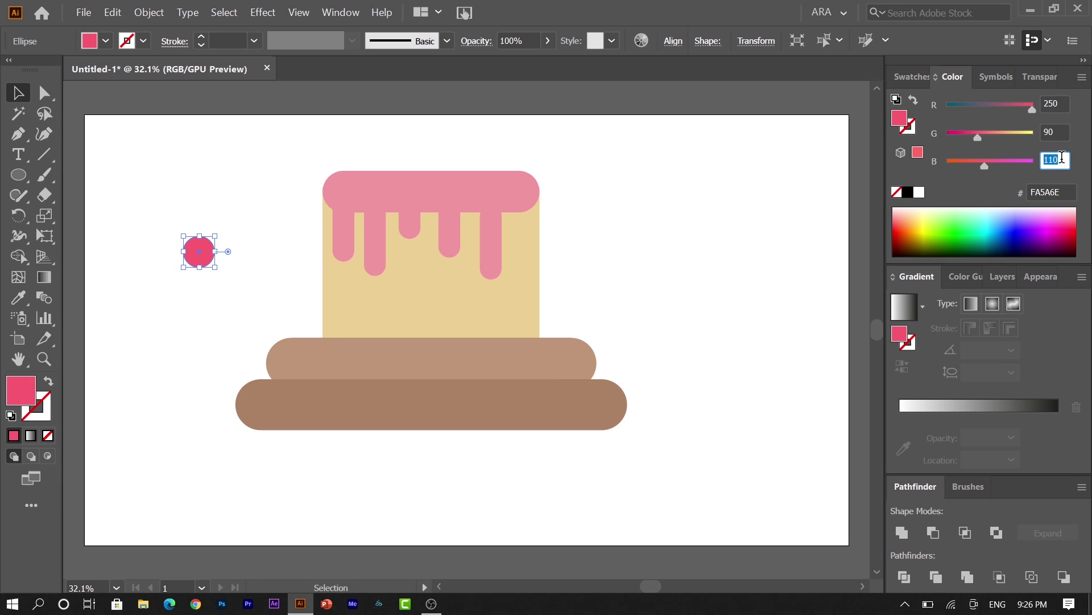
- Give the cherry a black outline and move it onto the top of the icing
left_click(912, 126)
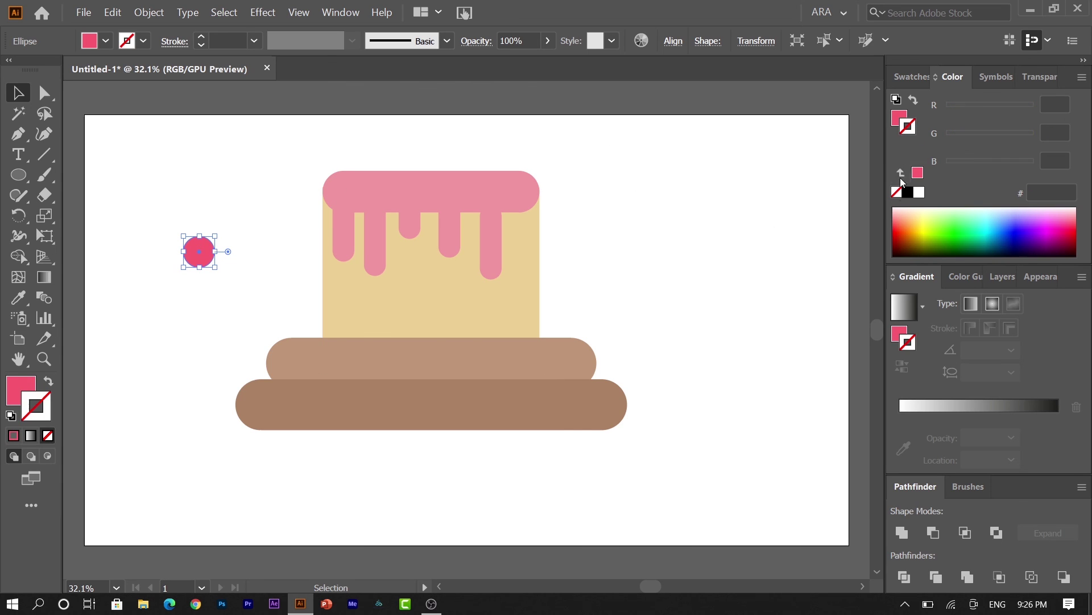
left_click(908, 192)
key("x")
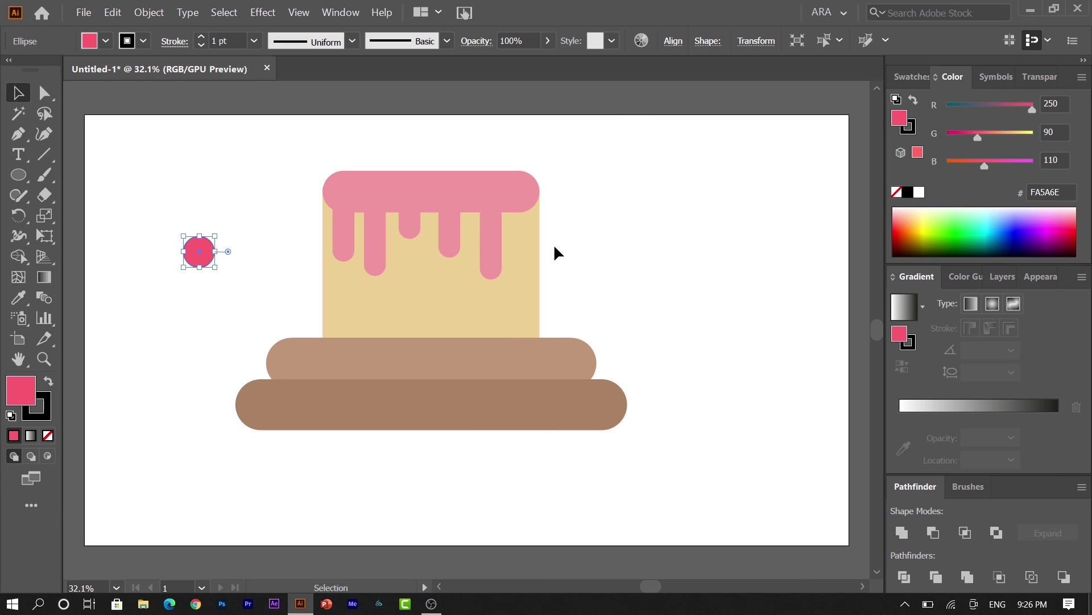
left_click(554, 243)
left_click_drag(199, 251, 430, 164)
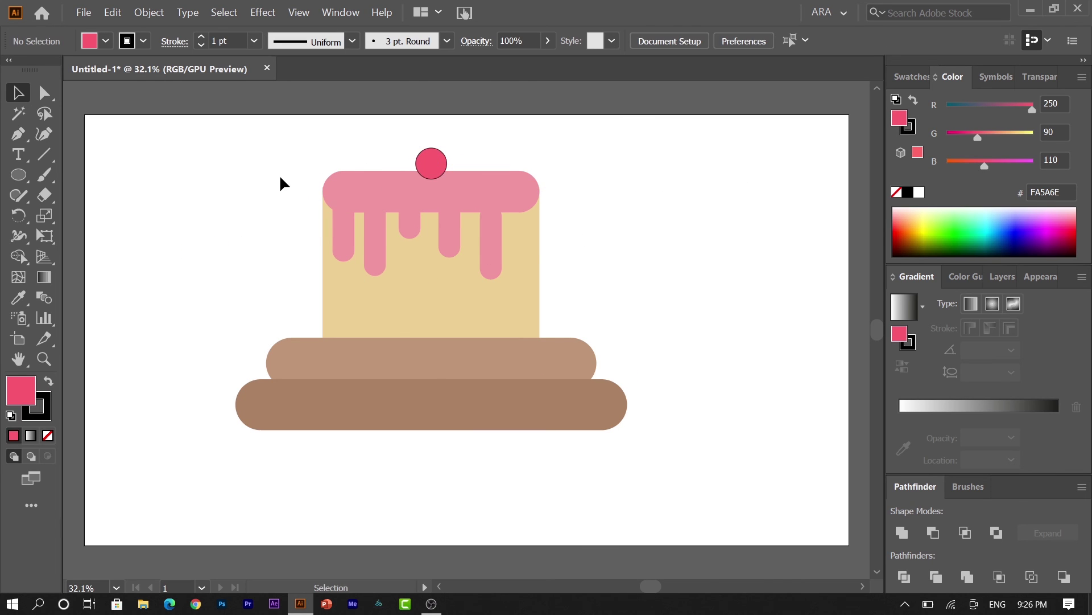
left_click(18, 175)
- Draw a circle and set its fill to None, leaving only an outline
left_click_drag(146, 209, 179, 241)
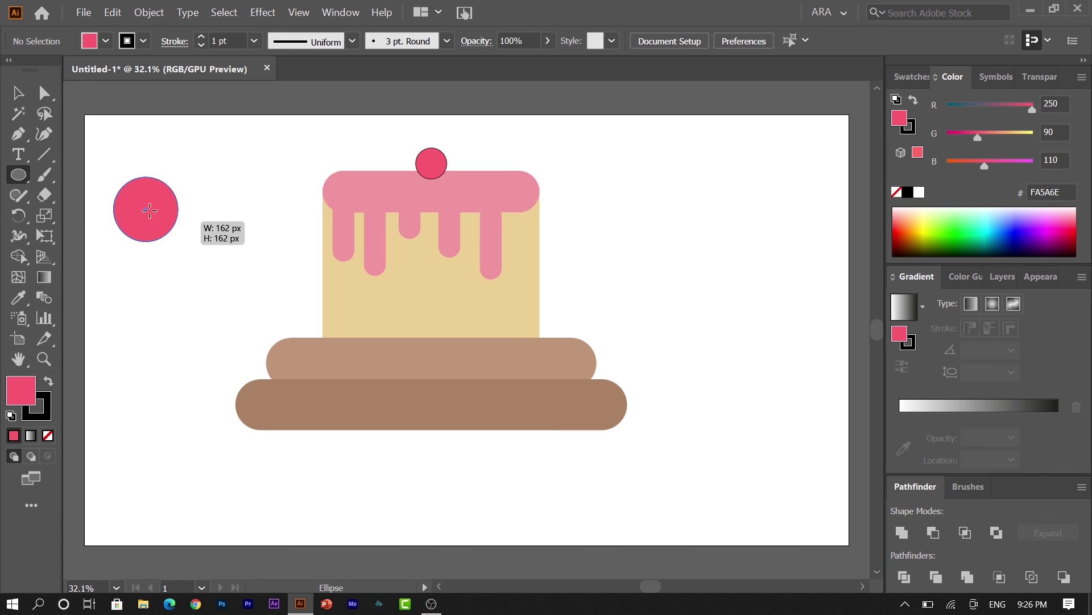
left_click(19, 94)
left_click(51, 437)
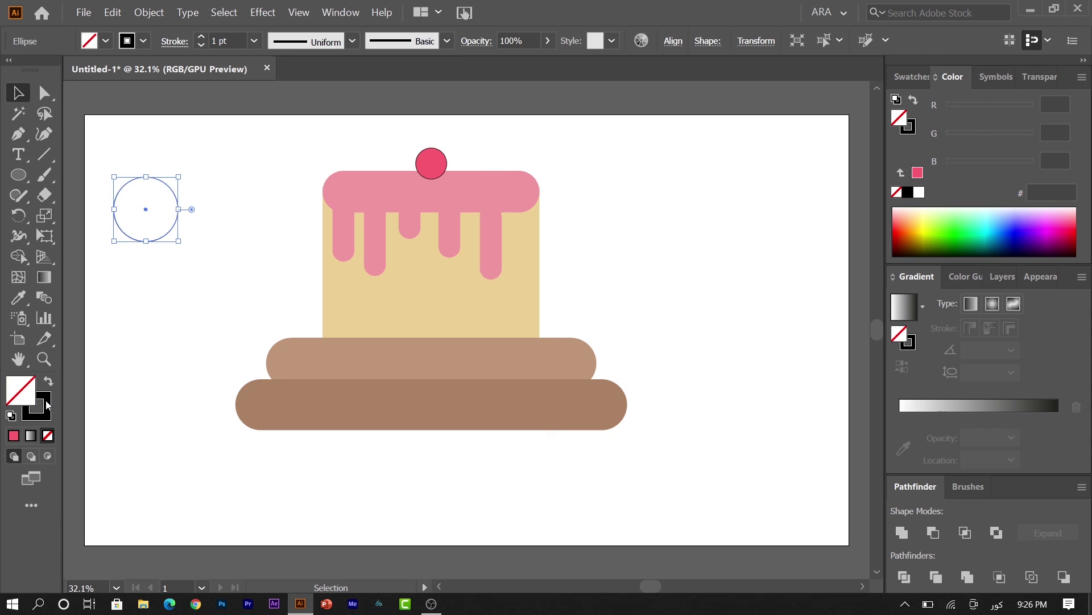
left_click(151, 336)
- Delete the circle's bottom and right anchor points to leave a quarter arc
left_click(51, 96)
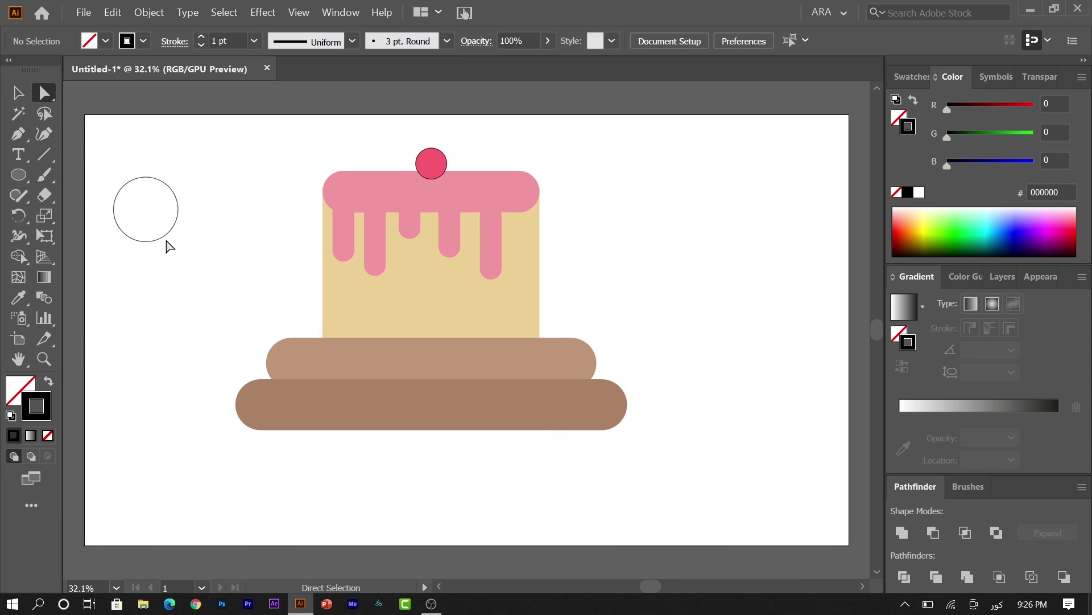
left_click(146, 241)
key("Delete")
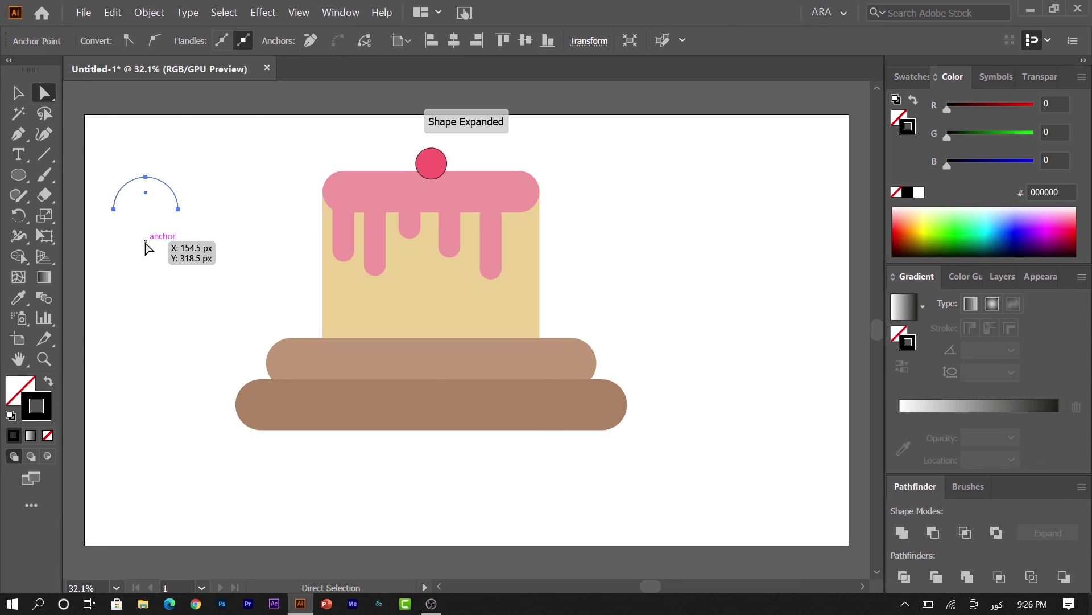
left_click(178, 210)
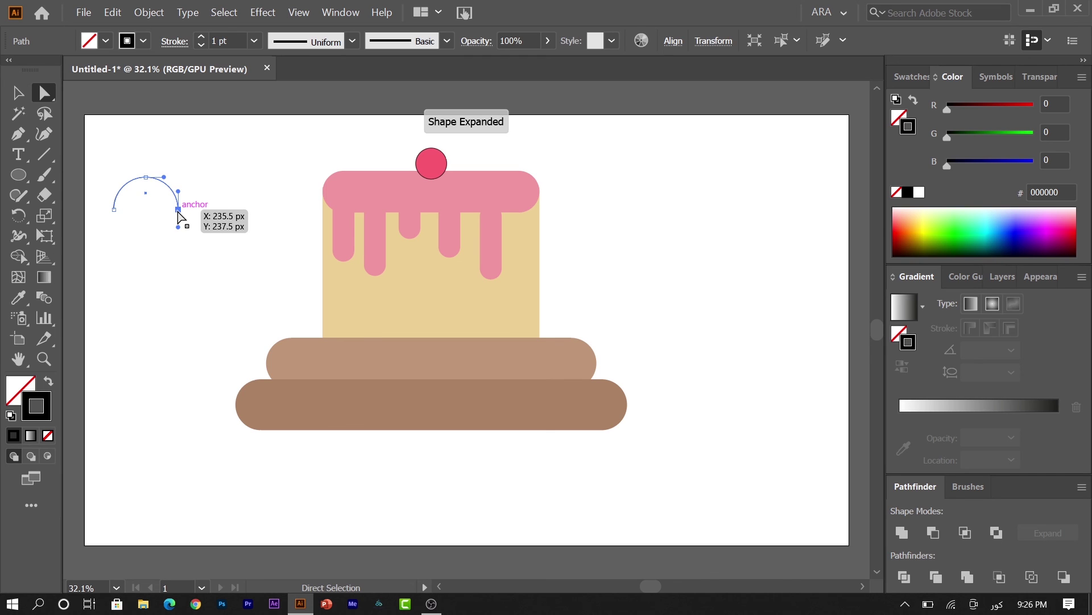
key("Delete")
- Move the quarter arc onto the cherry as its stem
left_click(18, 94)
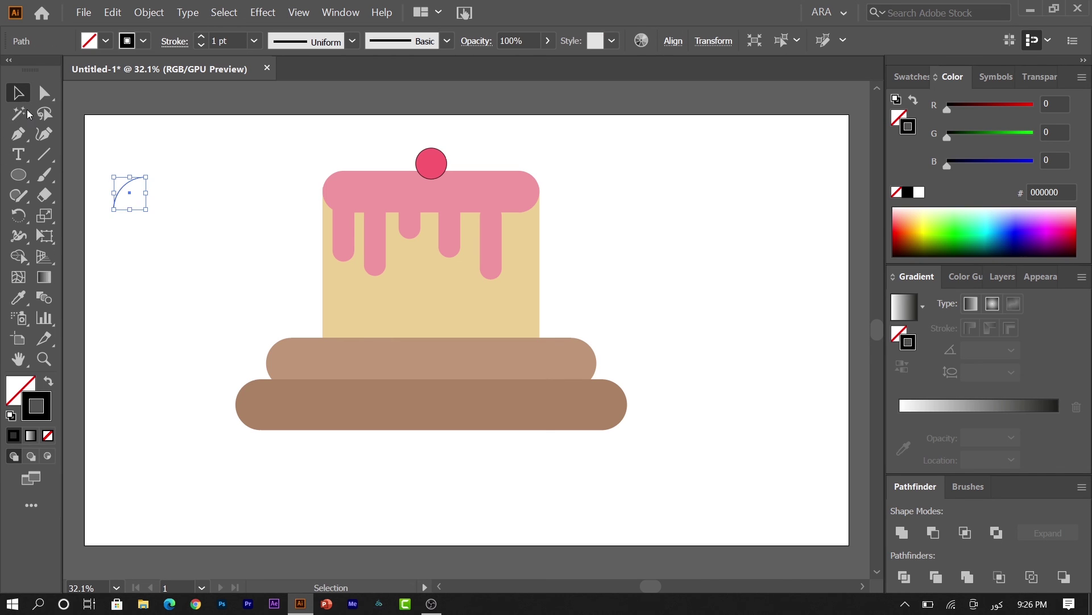
left_click(136, 234)
mouse_move(123, 194)
left_mouse_down()
mouse_move(437, 146)
mouse_move(436, 156)
left_mouse_up()
- Bring the cherry to front so it covers the stem's lower end
left_click(538, 135)
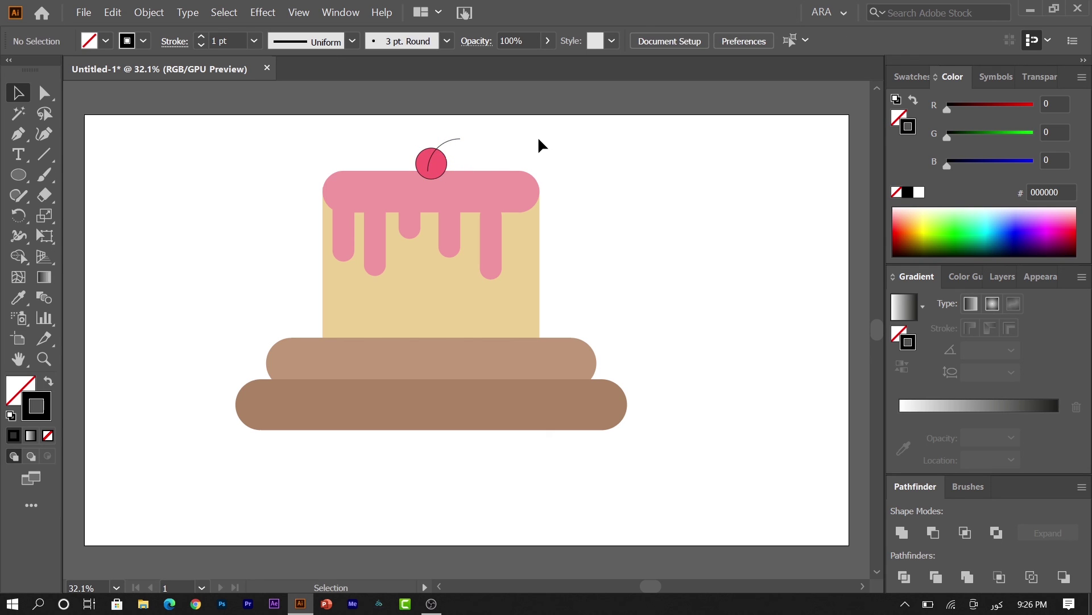
right_click(440, 160)
left_click(642, 365)
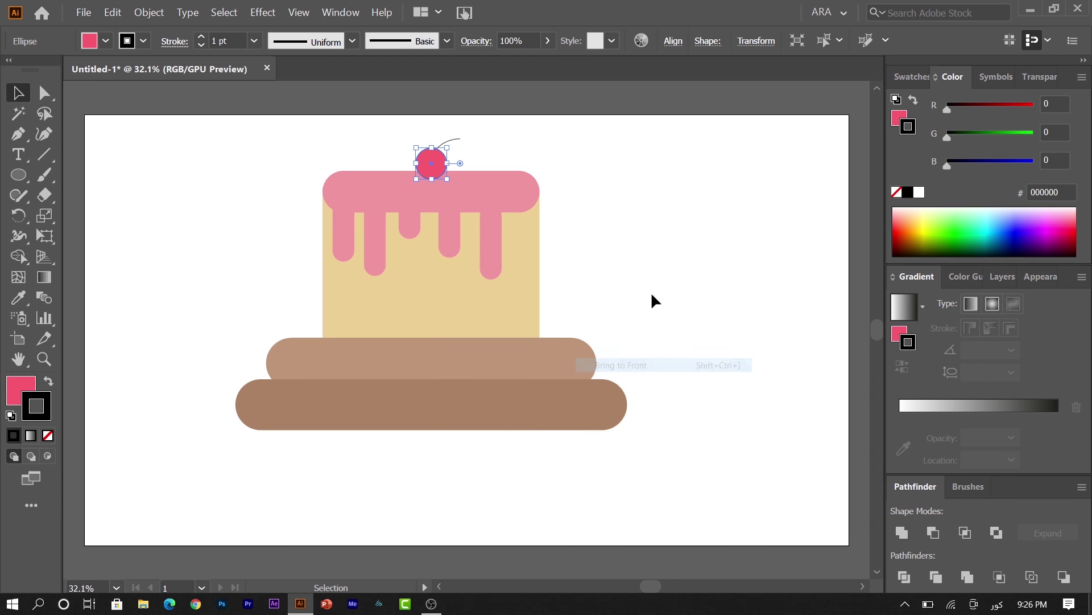
- Select the cherry and stem together and rotate them slightly
left_click(650, 267)
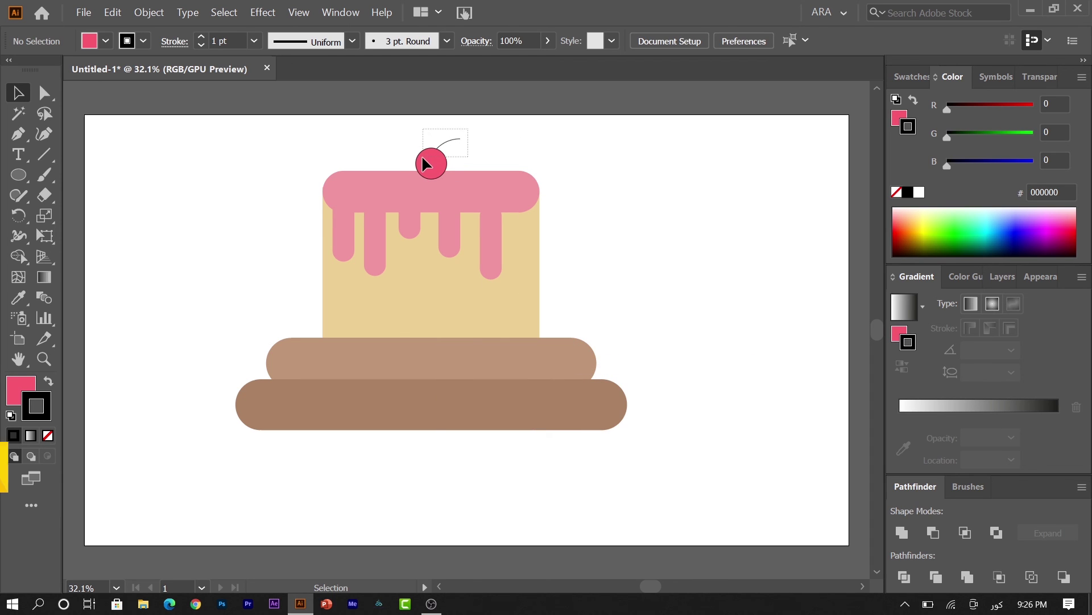
left_click_drag(468, 129, 422, 155)
left_click_drag(465, 185, 479, 186)
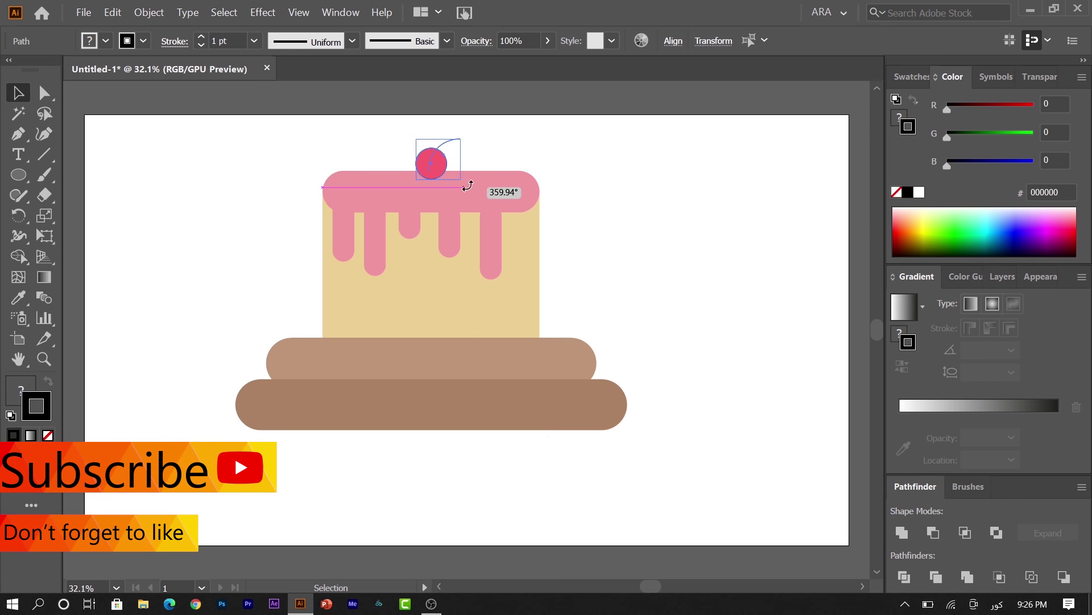